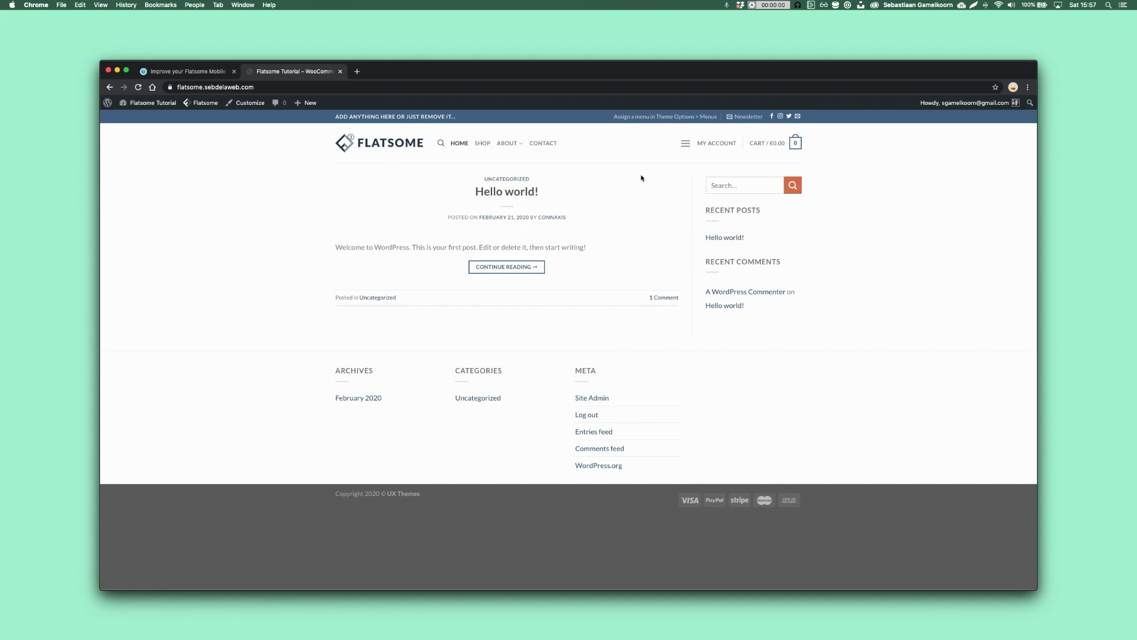
# Preview the demo site's off-canvas menu at desktop width, toggling the ABOUT submenu, then close it.
pyautogui.click(684, 147)
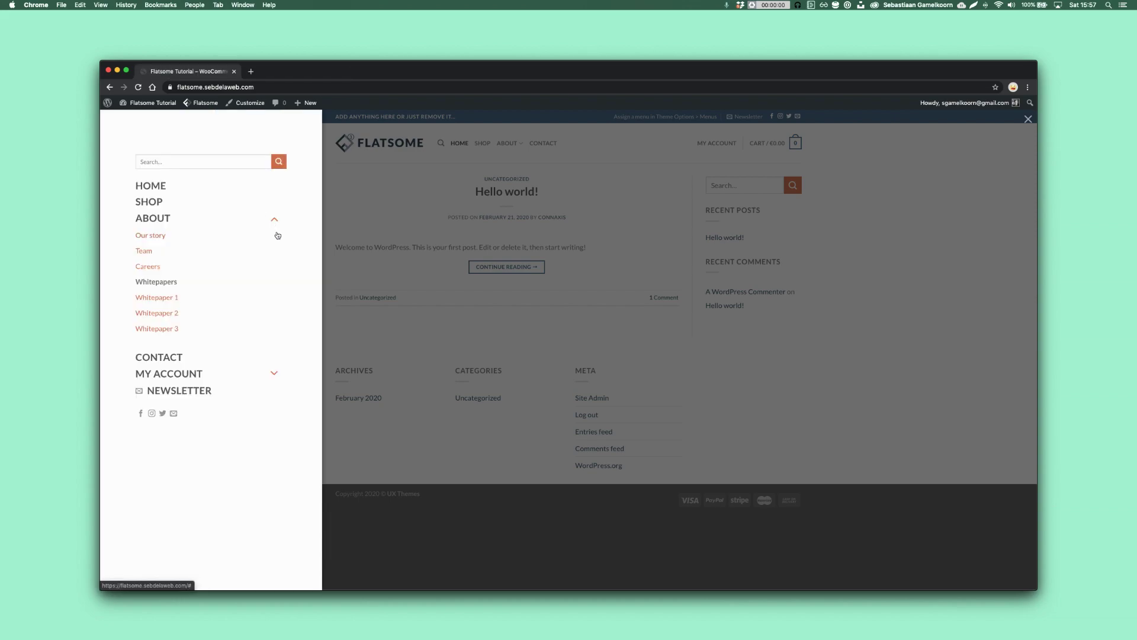
pyautogui.click(276, 221)
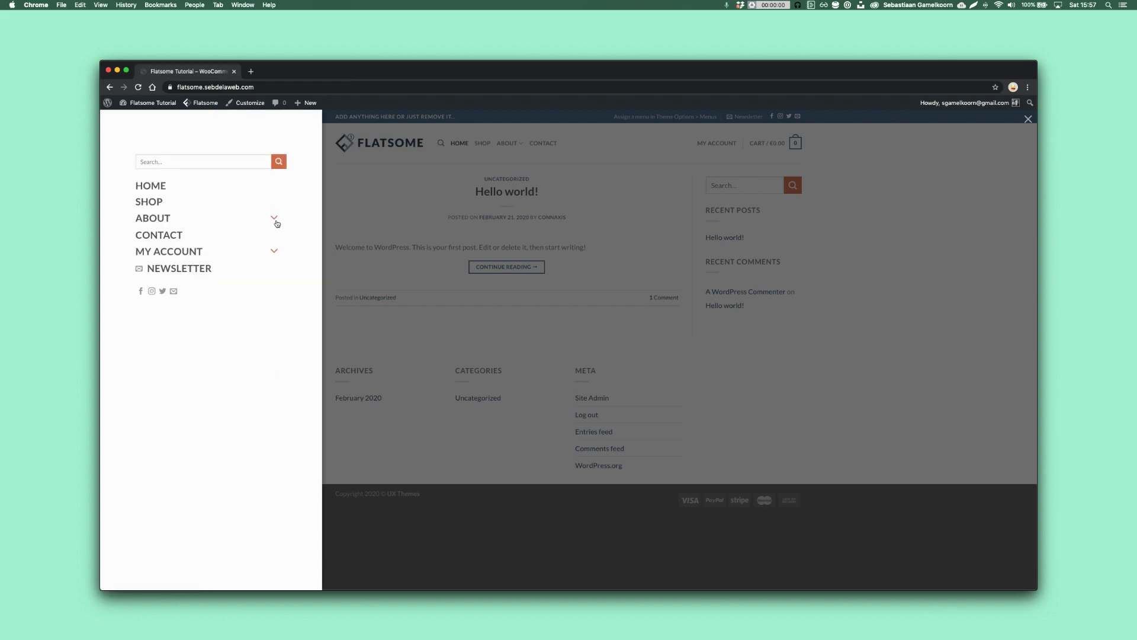
pyautogui.click(276, 224)
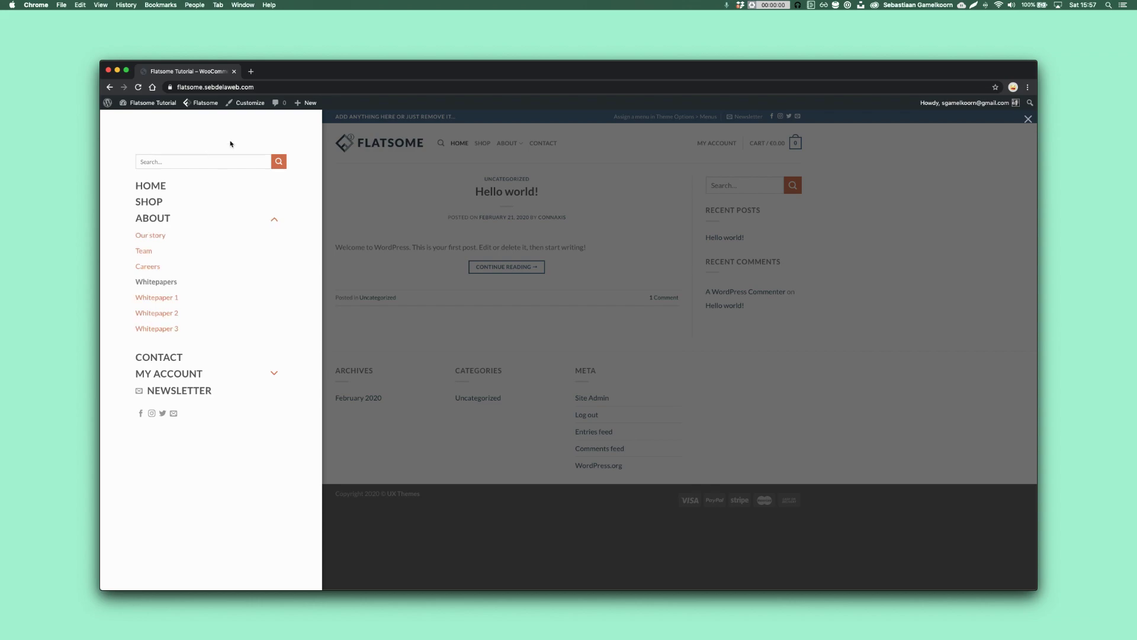
pyautogui.click(332, 297)
# Test the menu at mobile width, then restore full width and reopen the off-canvas menu.
pyautogui.moveTo(1039, 227); pyautogui.dragTo(322, 237)
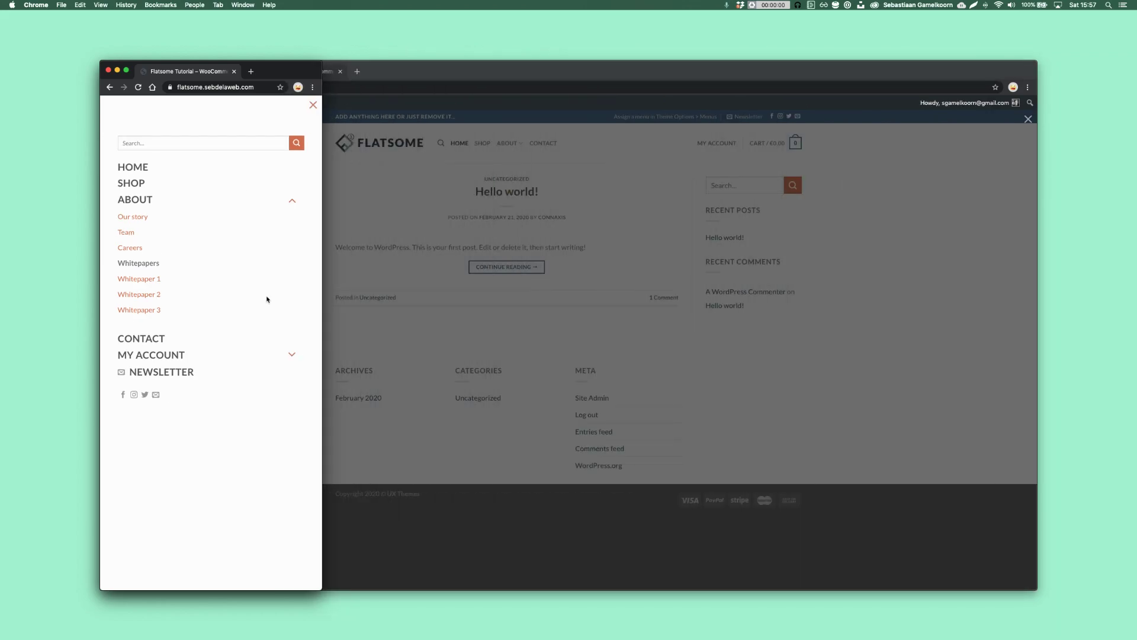
pyautogui.click(313, 104)
pyautogui.click(112, 121)
pyautogui.click(292, 203)
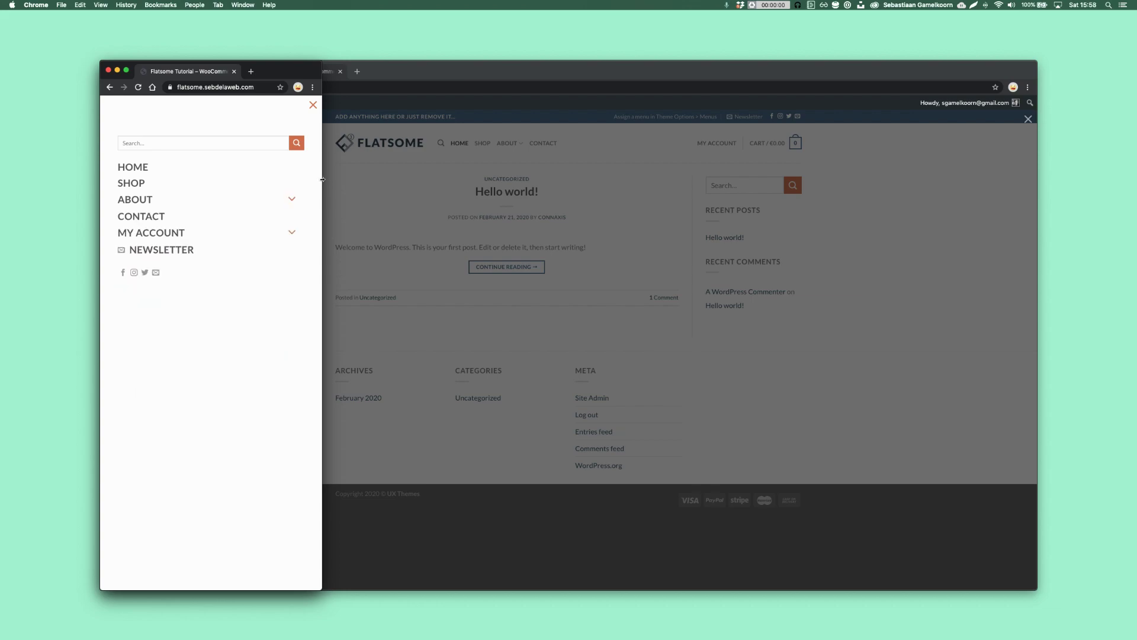
pyautogui.moveTo(322, 180); pyautogui.dragTo(1036, 182)
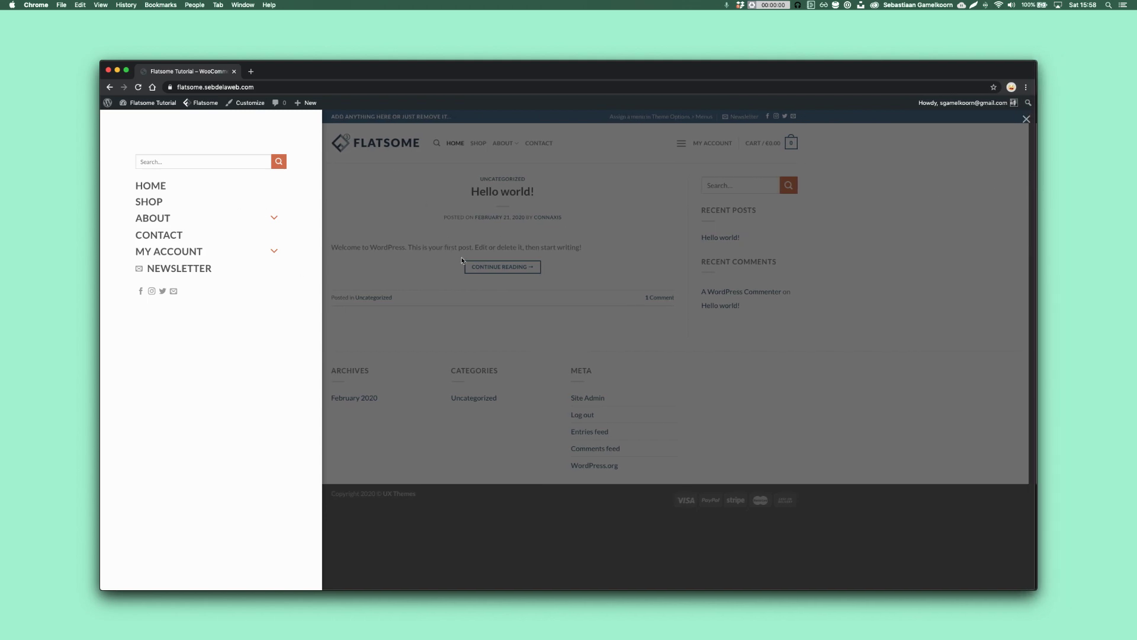
pyautogui.click(275, 219)
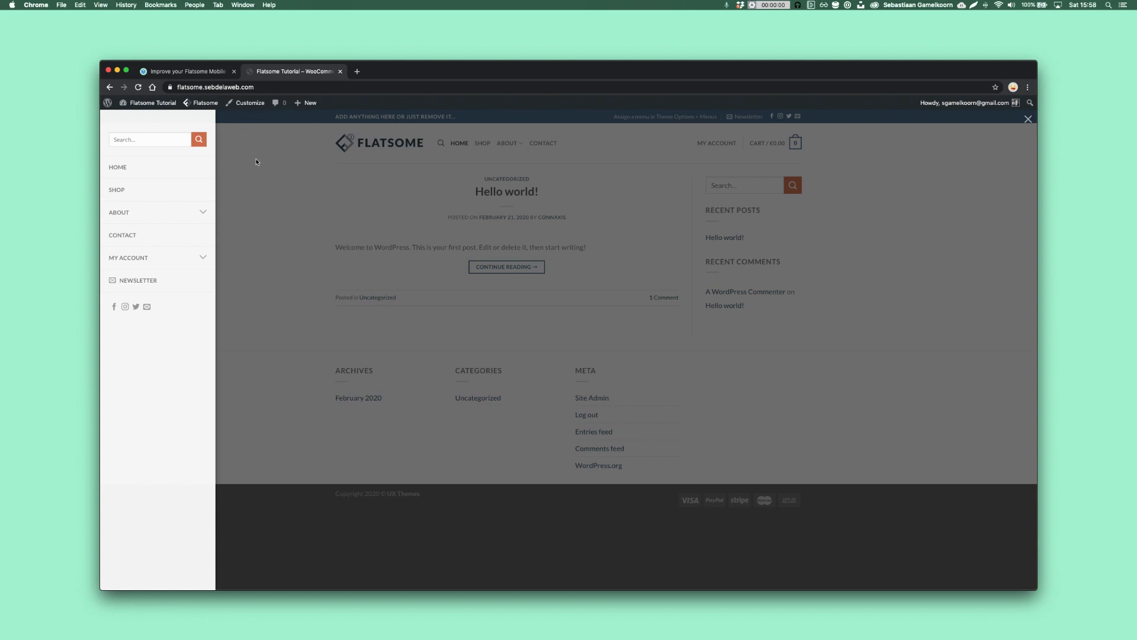
pyautogui.click(260, 157)
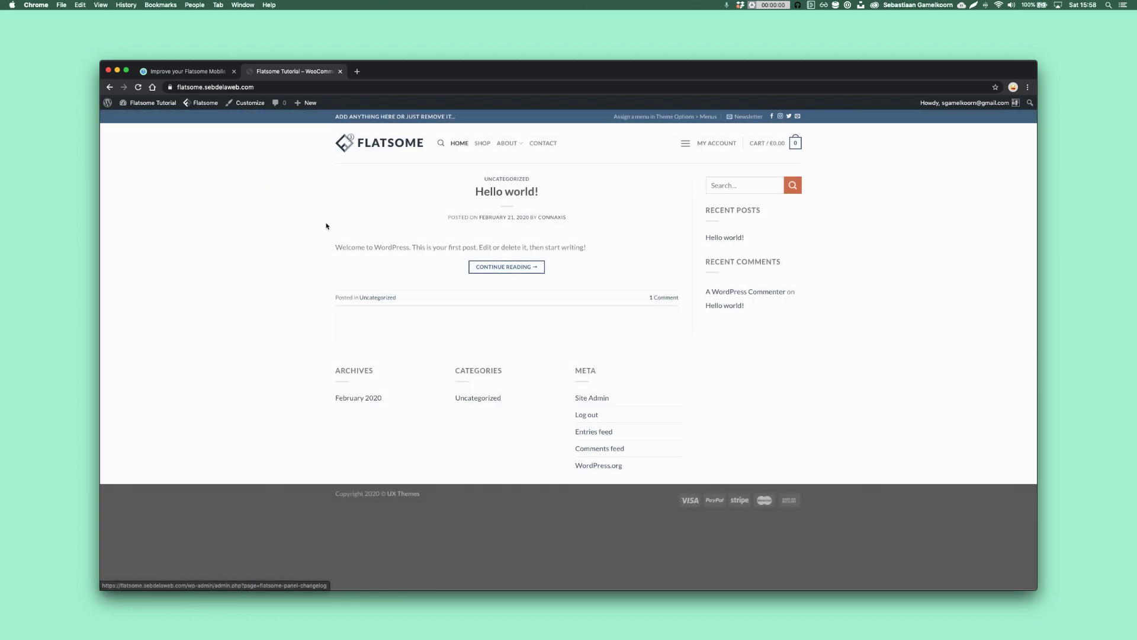
pyautogui.click(685, 144)
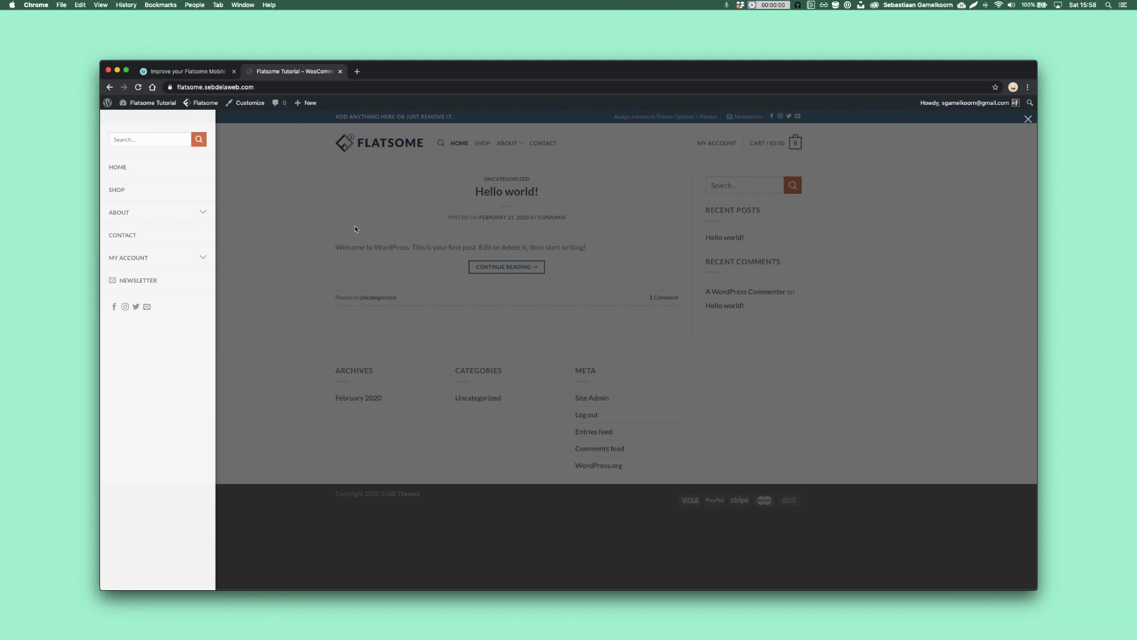
# Scroll the sebdelaweb.com mobile-menu article to its CSS code box and copy the code.
pyautogui.click(184, 71)
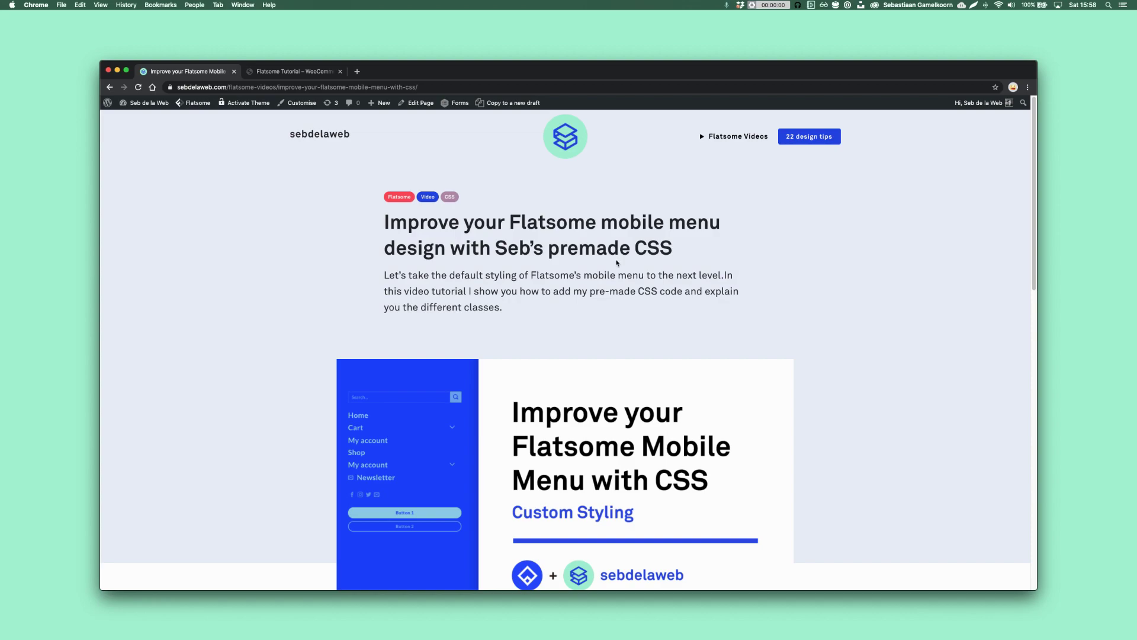
pyautogui.scroll(-2, 629, 277)
pyautogui.scroll(-1, 630, 290)
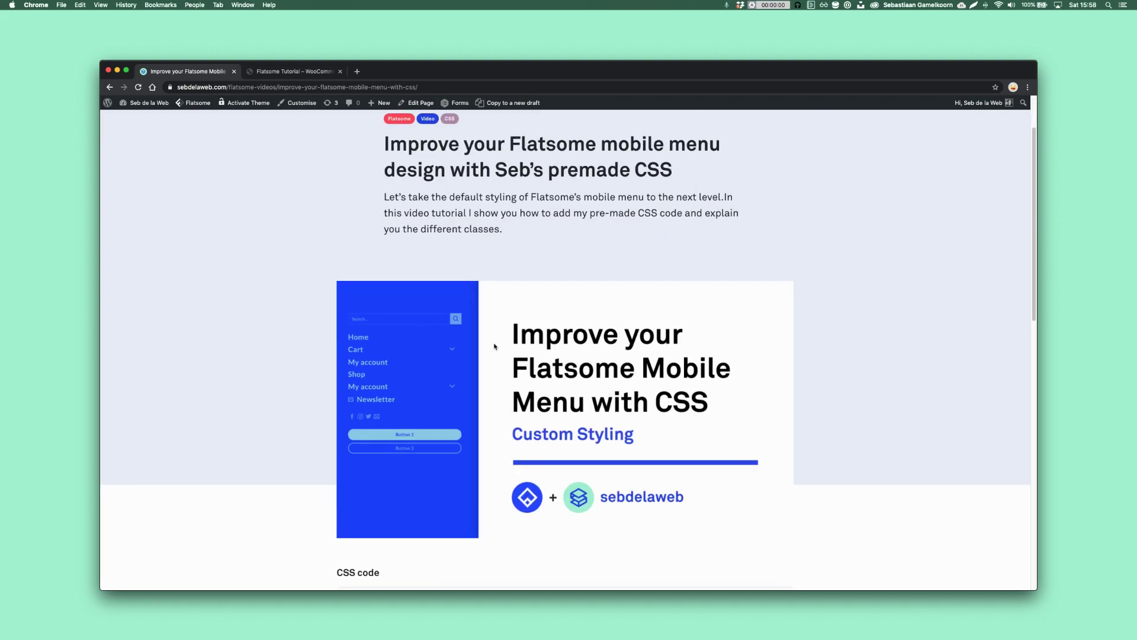
pyautogui.scroll(-1, 551, 379)
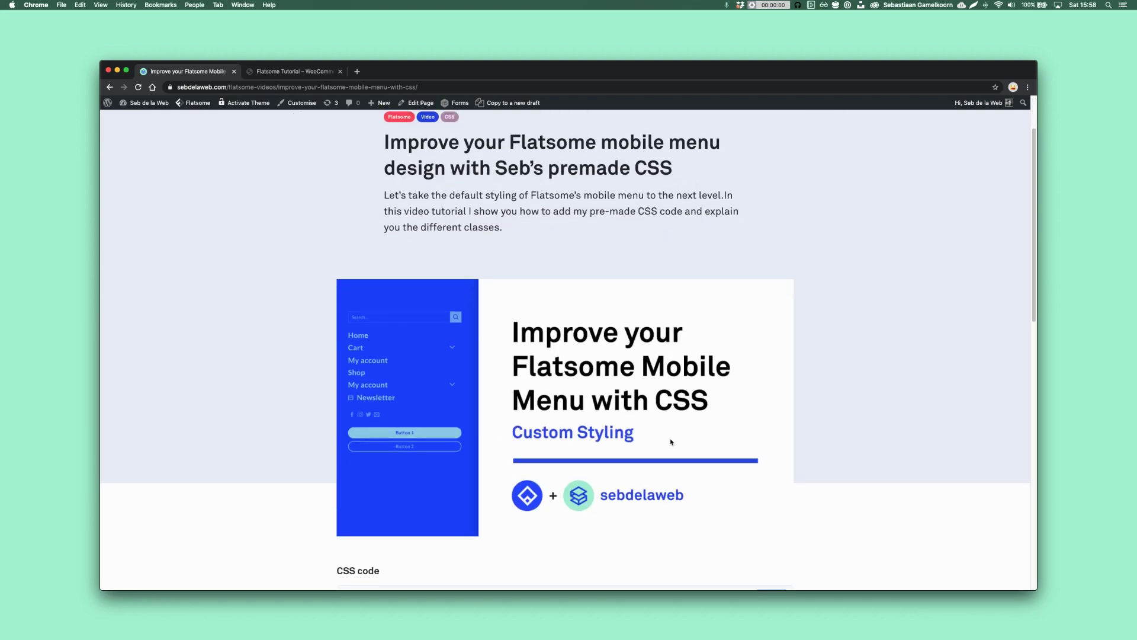
pyautogui.scroll(-1, 672, 442)
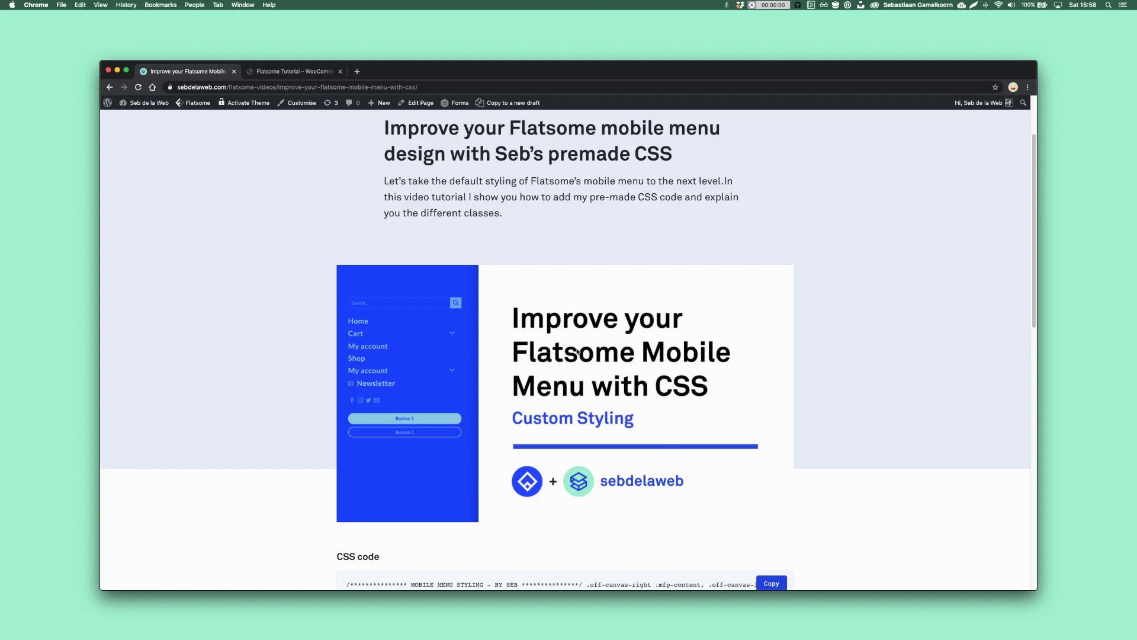
pyautogui.scroll(-3, 586, 371)
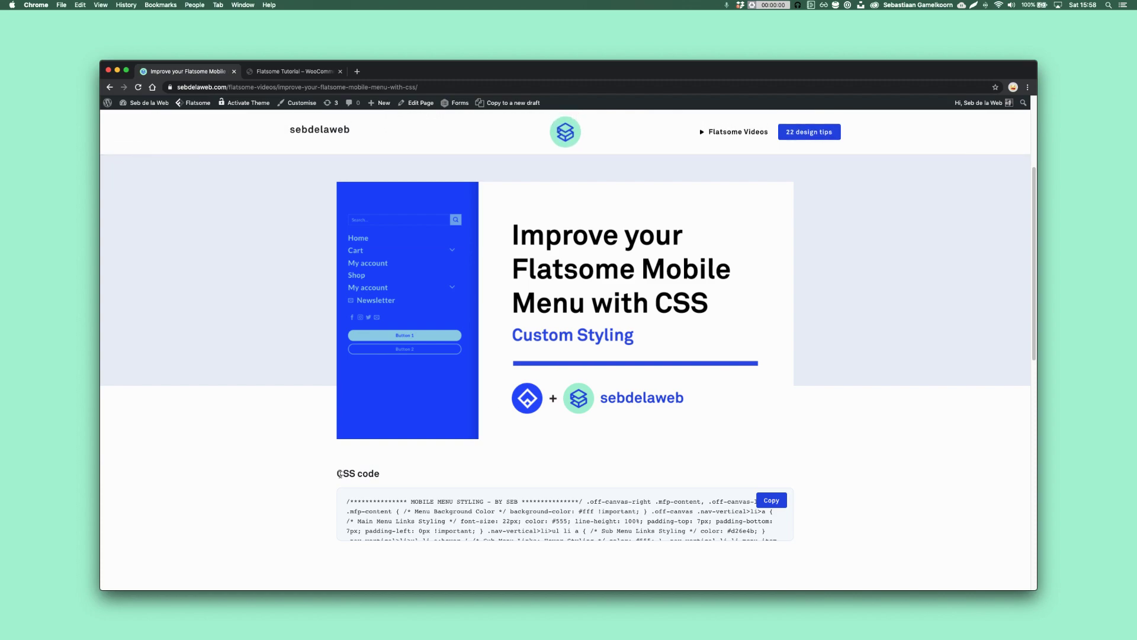
pyautogui.moveTo(339, 474); pyautogui.dragTo(406, 475)
pyautogui.click(773, 505)
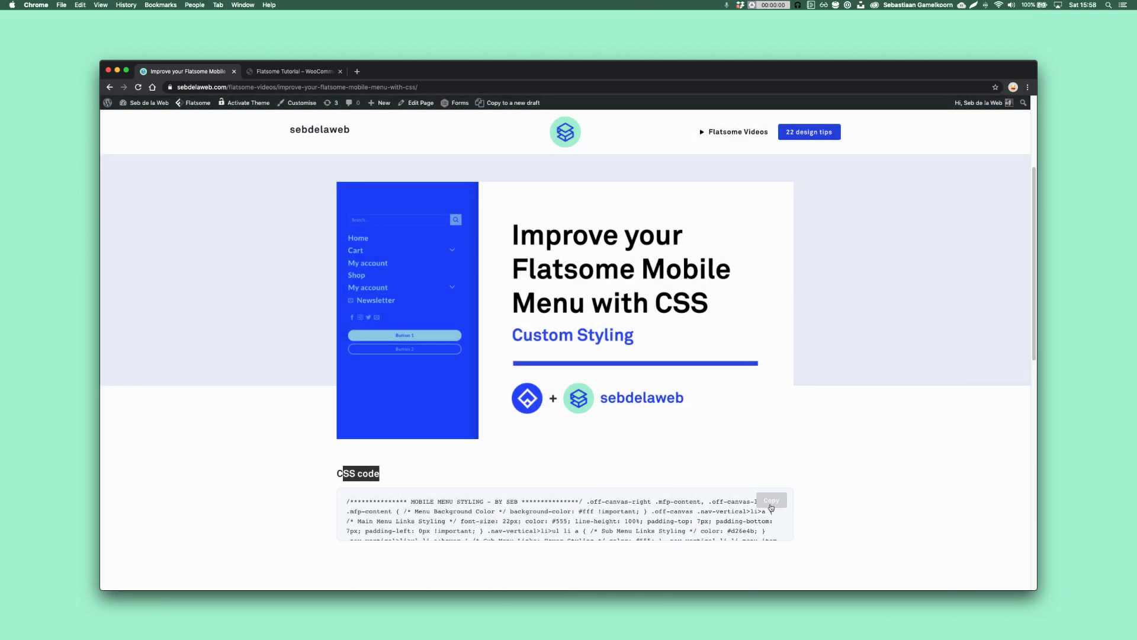
pyautogui.click(772, 505)
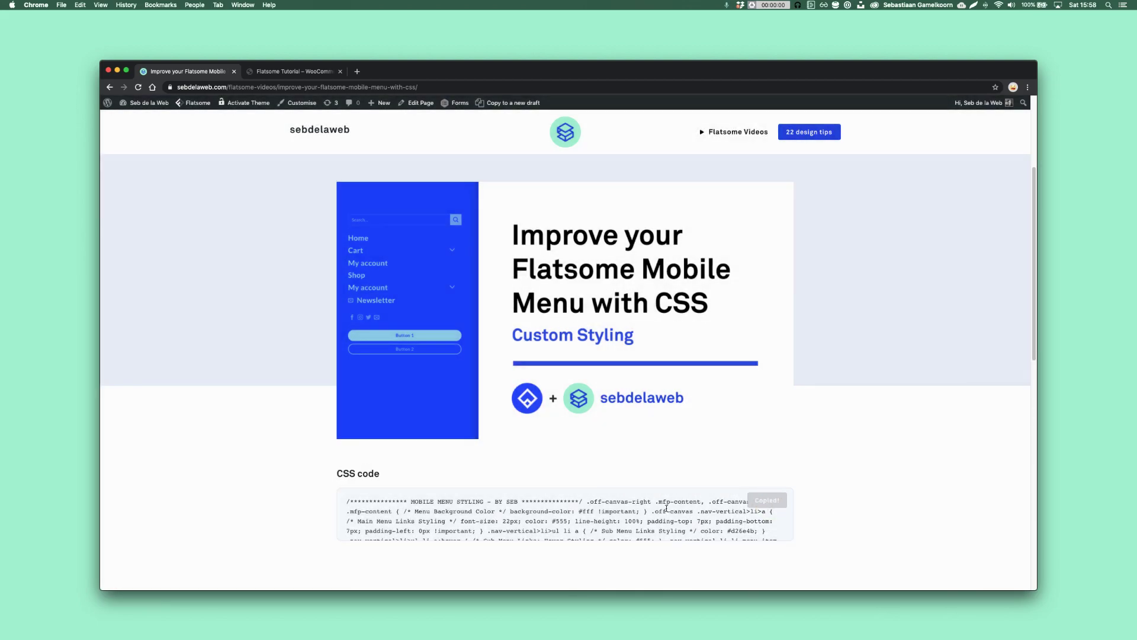
pyautogui.click(777, 505)
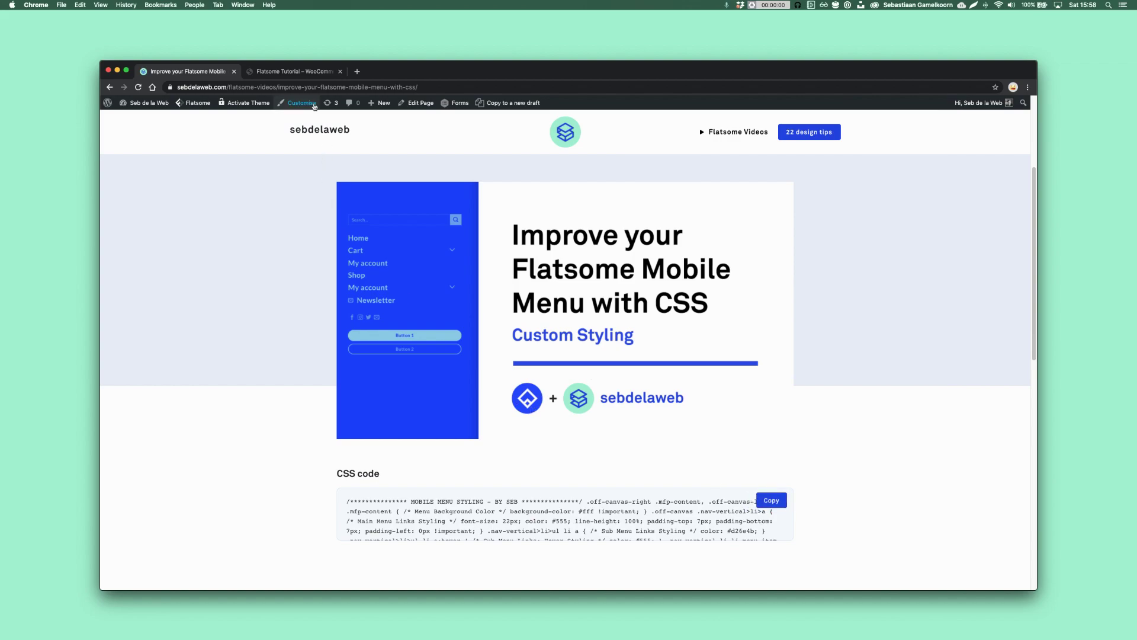
# Close the demo site's menu and open the Flatsome Child style.css in the admin Theme Editor.
pyautogui.click(311, 71)
pyautogui.click(350, 190)
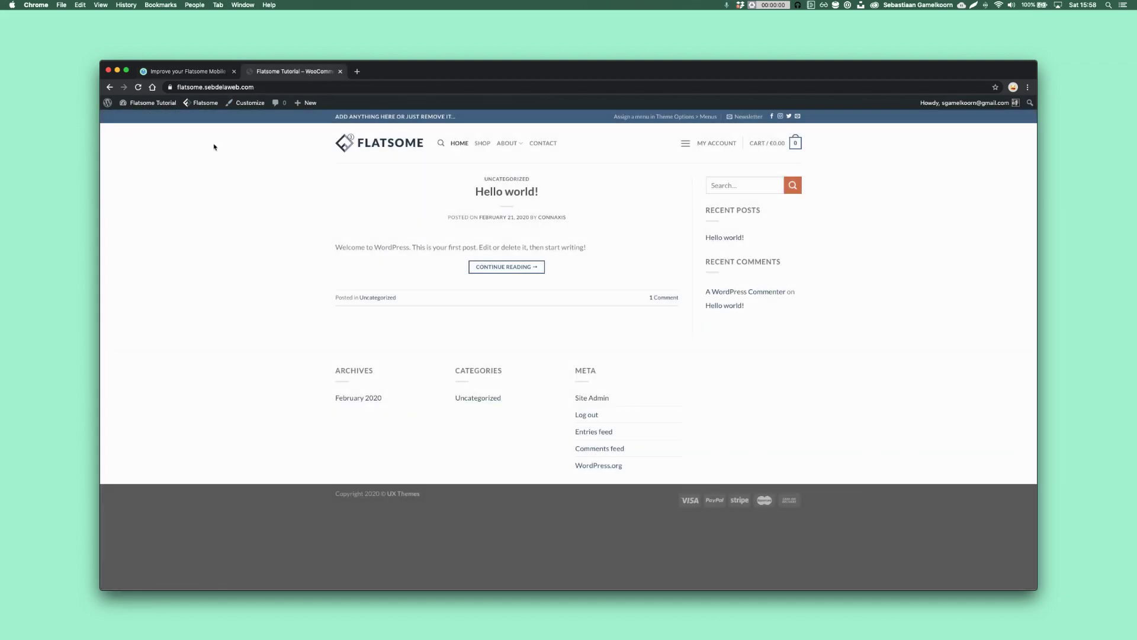
pyautogui.click(107, 104)
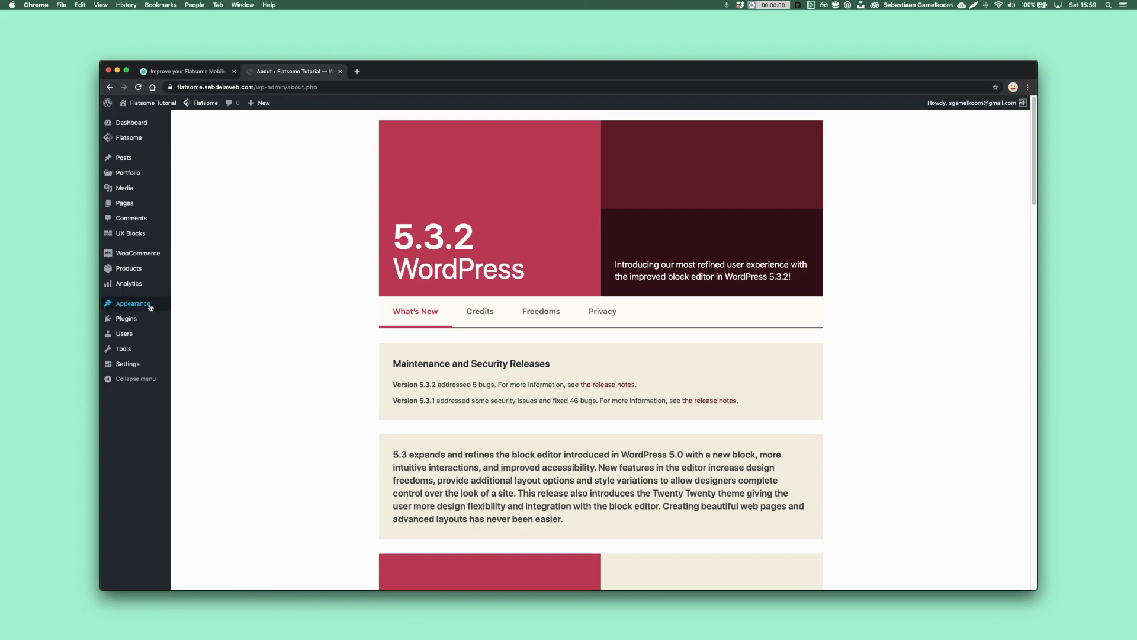
pyautogui.moveTo(151, 307)
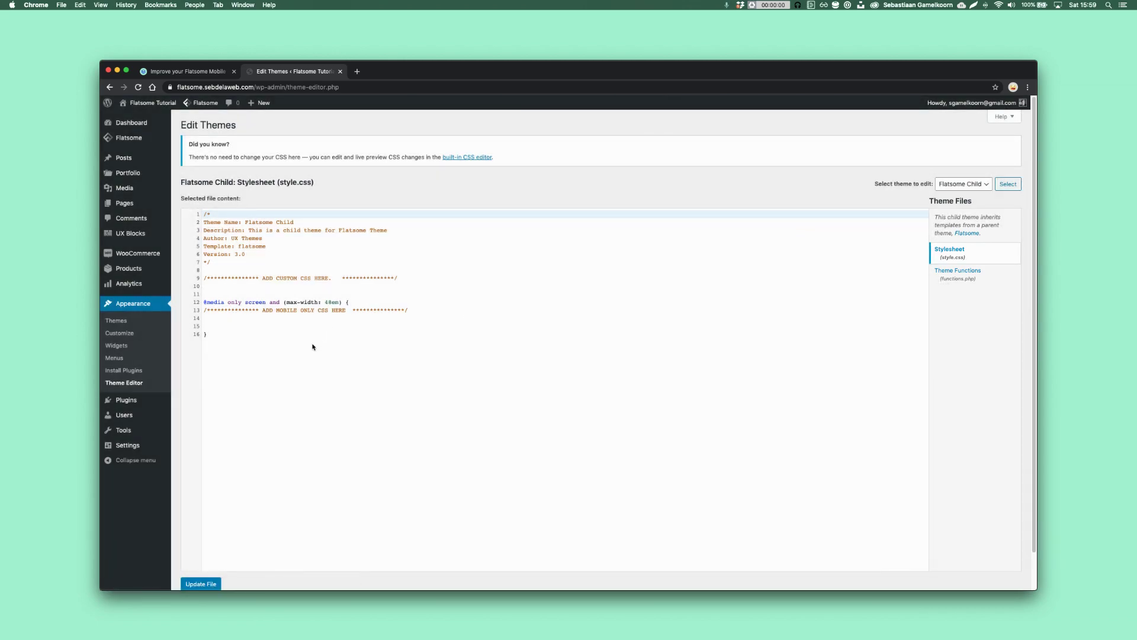
# Replace placeholder lines 9–16 with the pasted mobile-menu CSS and update the file.
pyautogui.moveTo(299, 348); pyautogui.dragTo(201, 277)
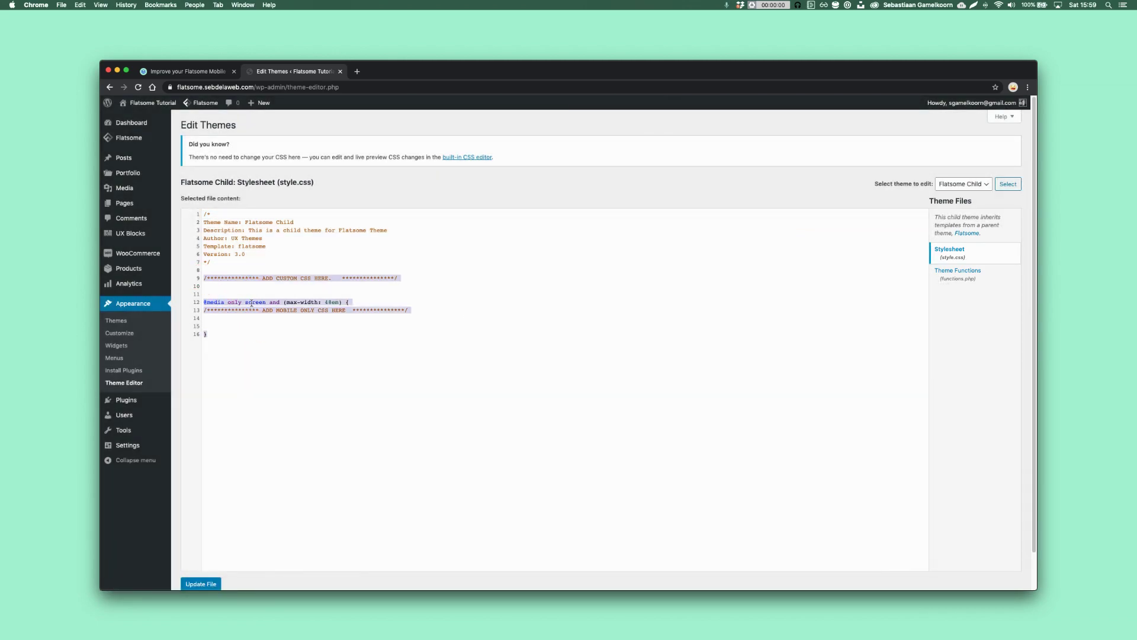
pyautogui.press('BackSpace')
pyautogui.press('super+v')
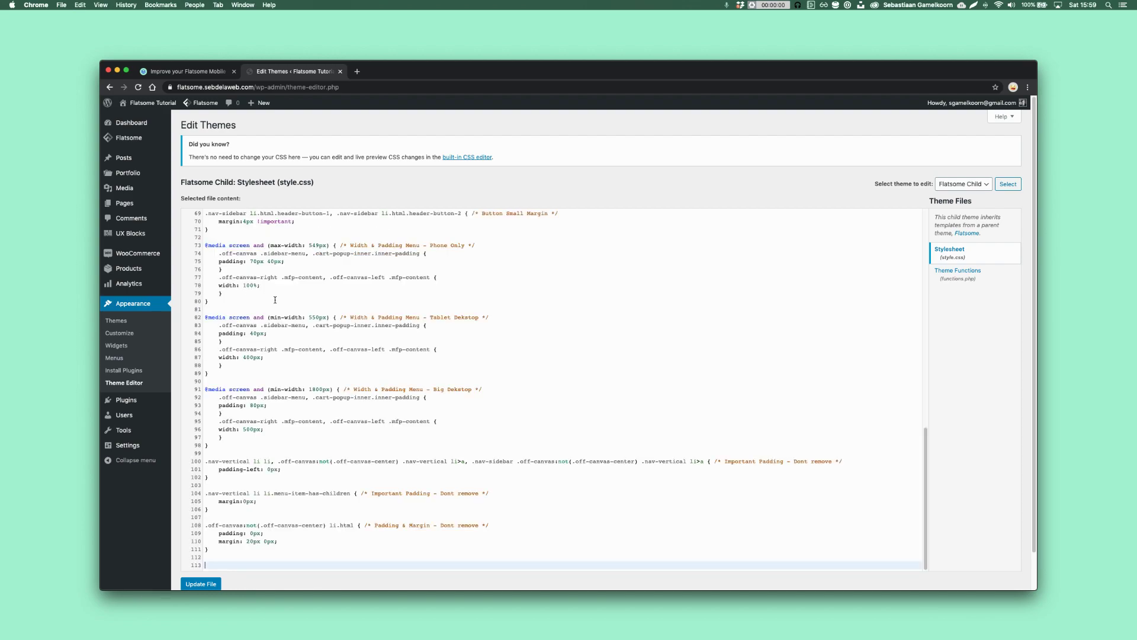
pyautogui.scroll(15, 346, 360)
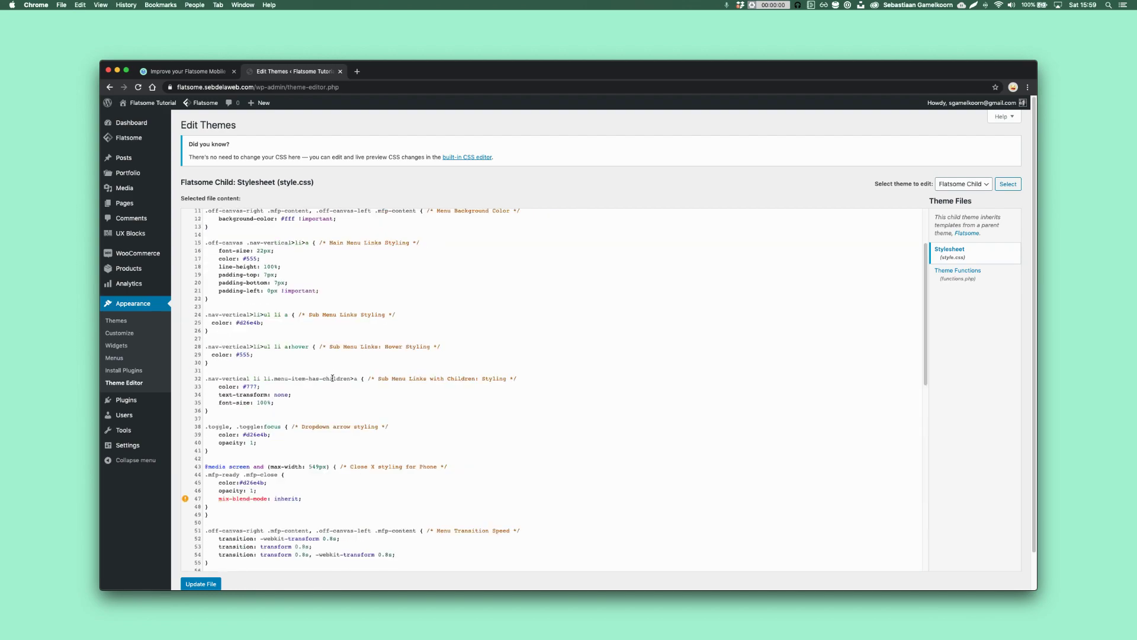
pyautogui.click(212, 584)
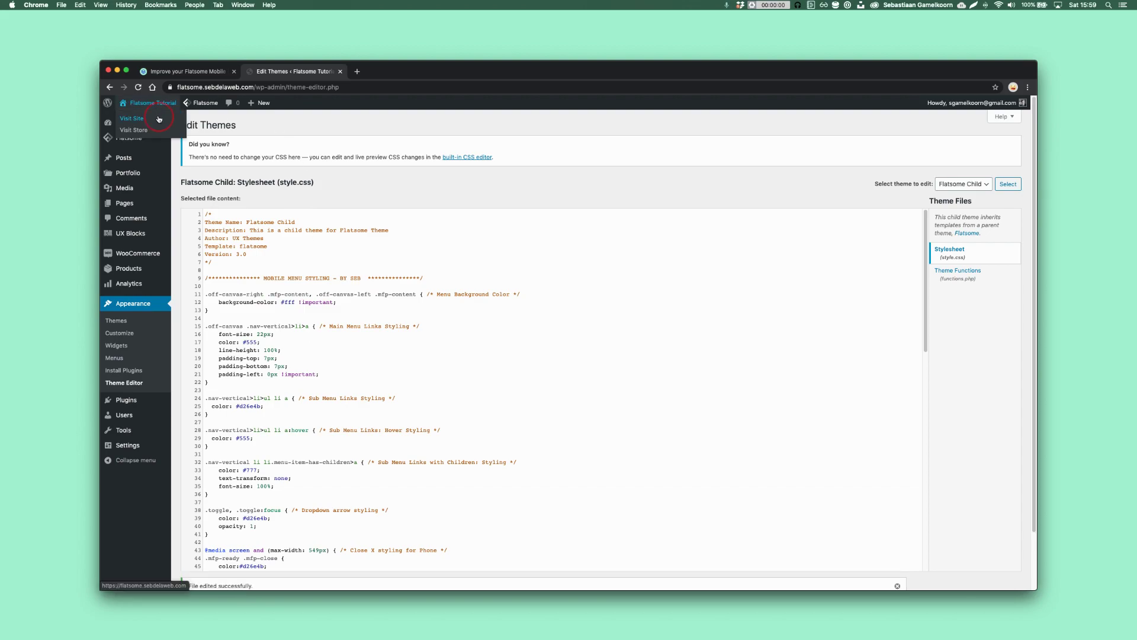
# Visit the live site, open the restyled off-canvas menu, then return to the theme editor.
pyautogui.click(159, 119)
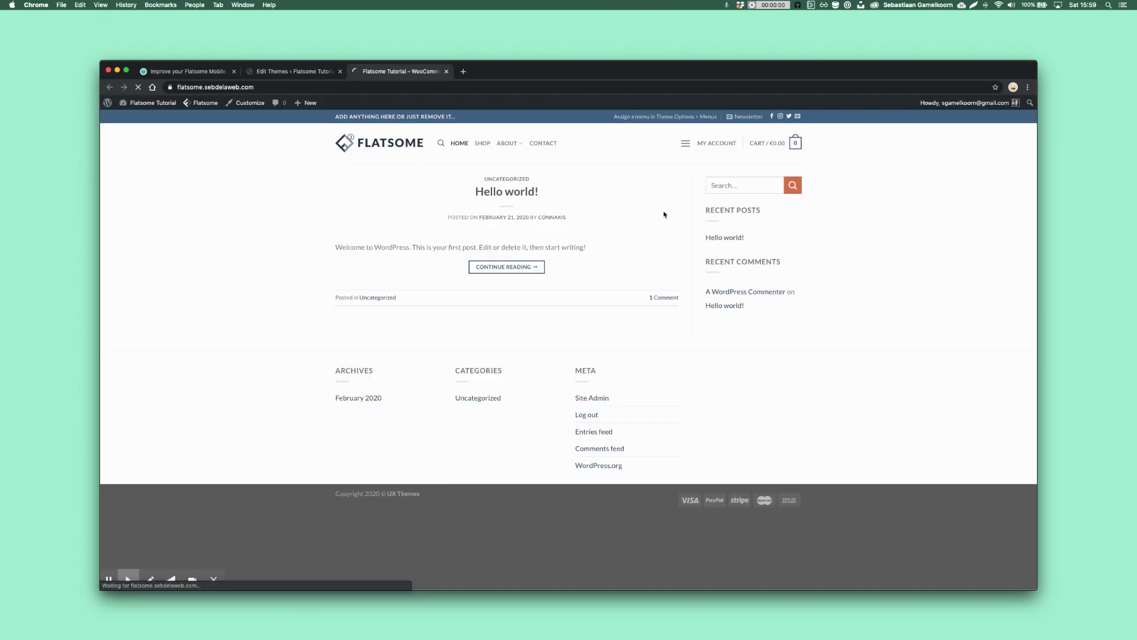
pyautogui.click(685, 143)
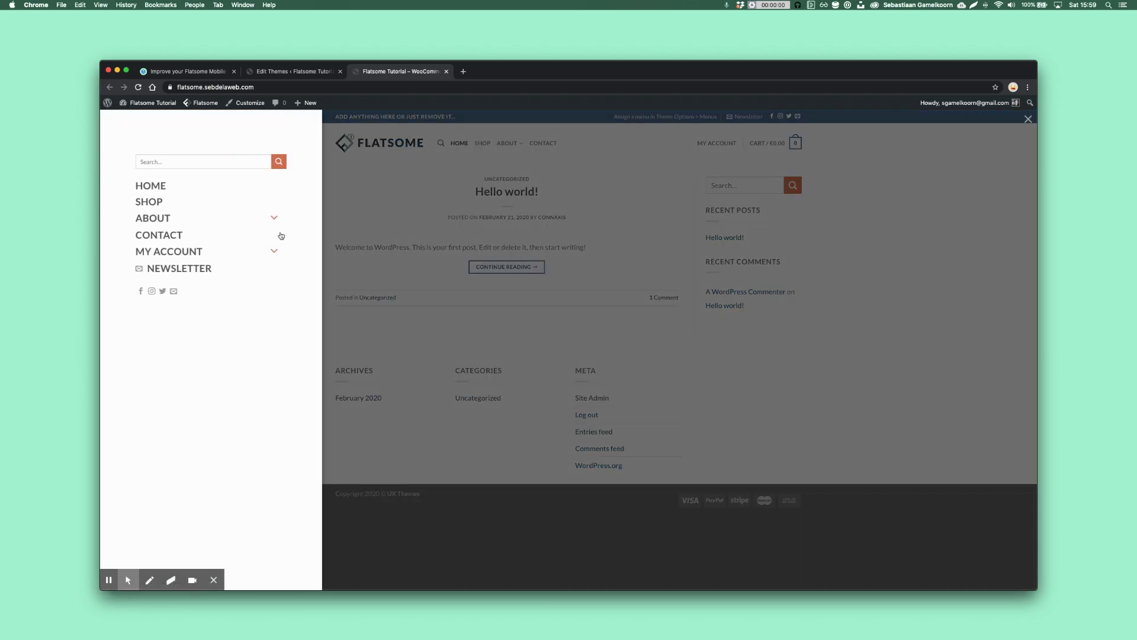
pyautogui.click(310, 75)
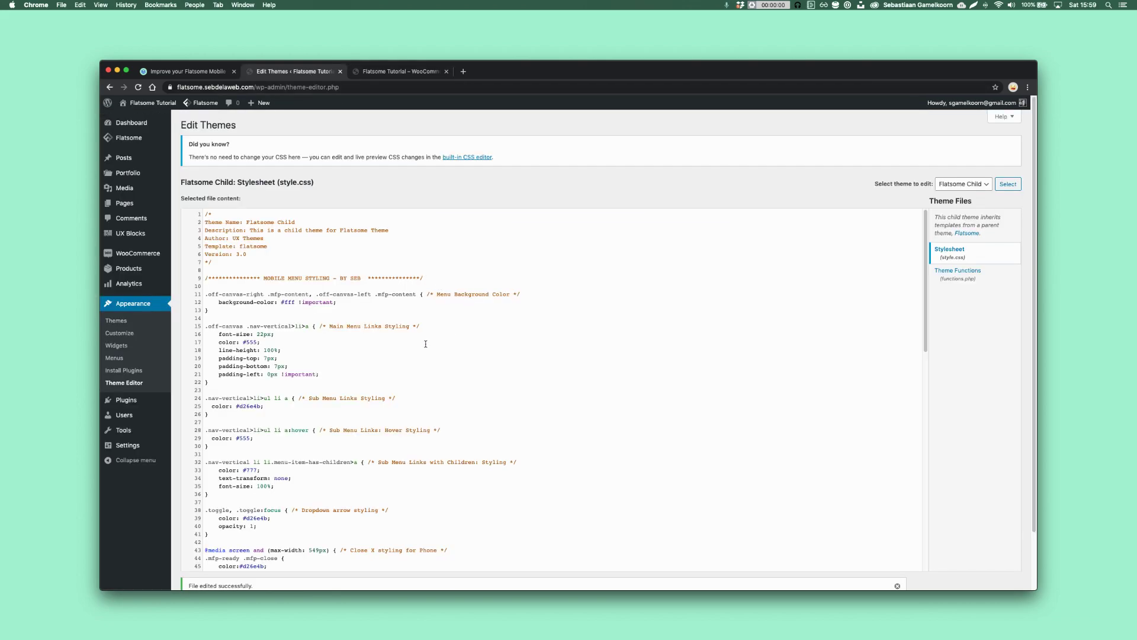
# Highlight the Menu Background Color comment and compare it with the live menu.
pyautogui.scroll(-1, 385, 326)
pyautogui.moveTo(520, 289); pyautogui.dragTo(427, 289)
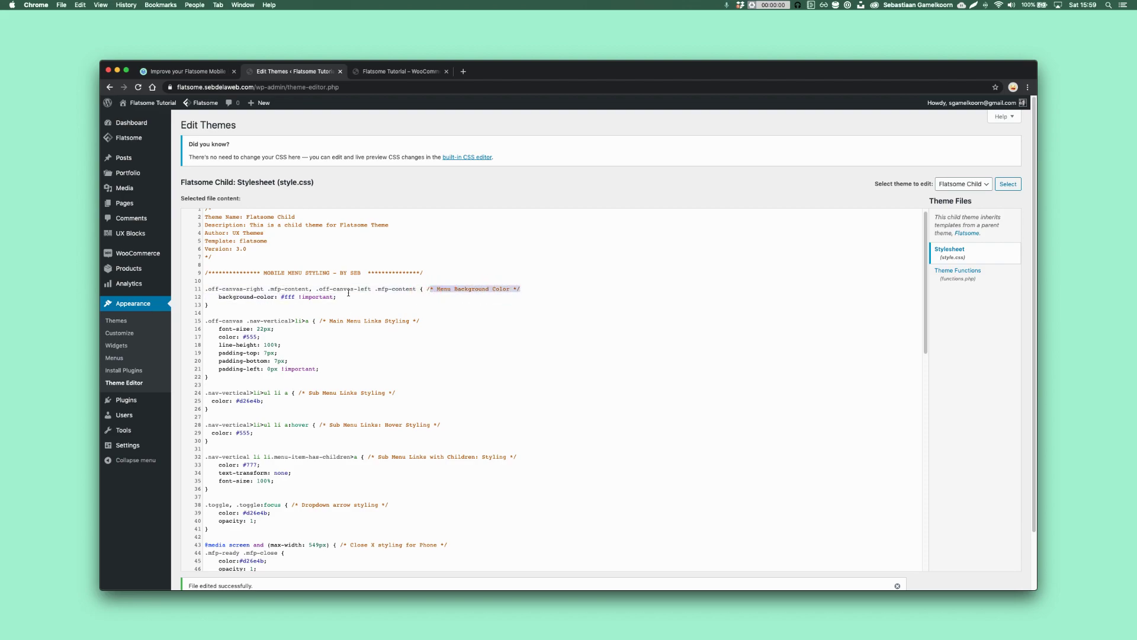
pyautogui.click(394, 78)
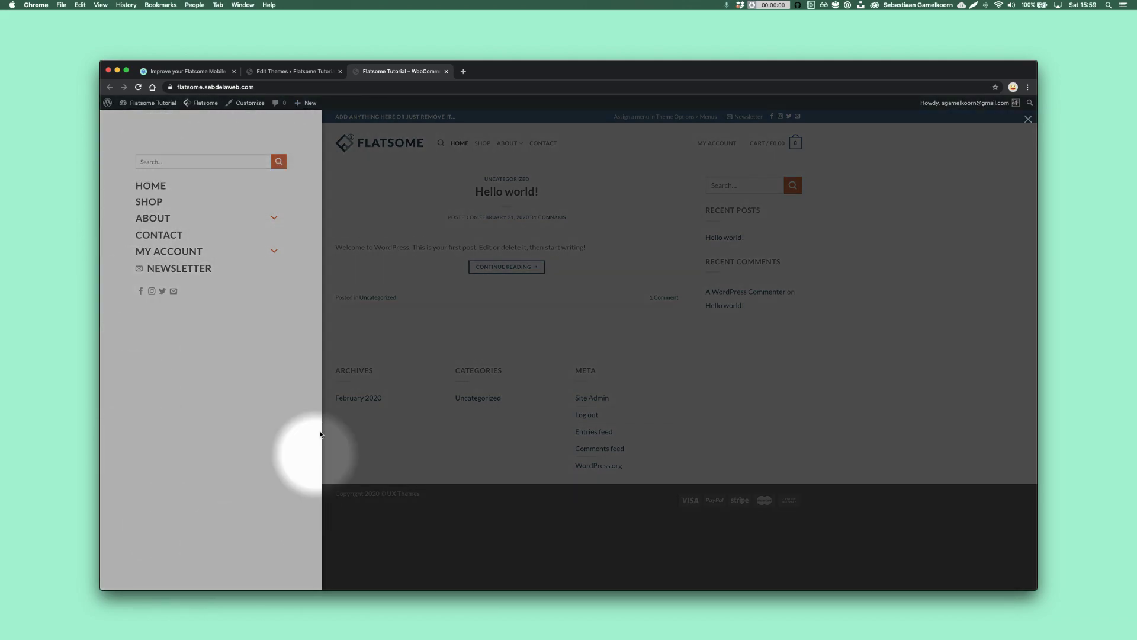
pyautogui.click(305, 74)
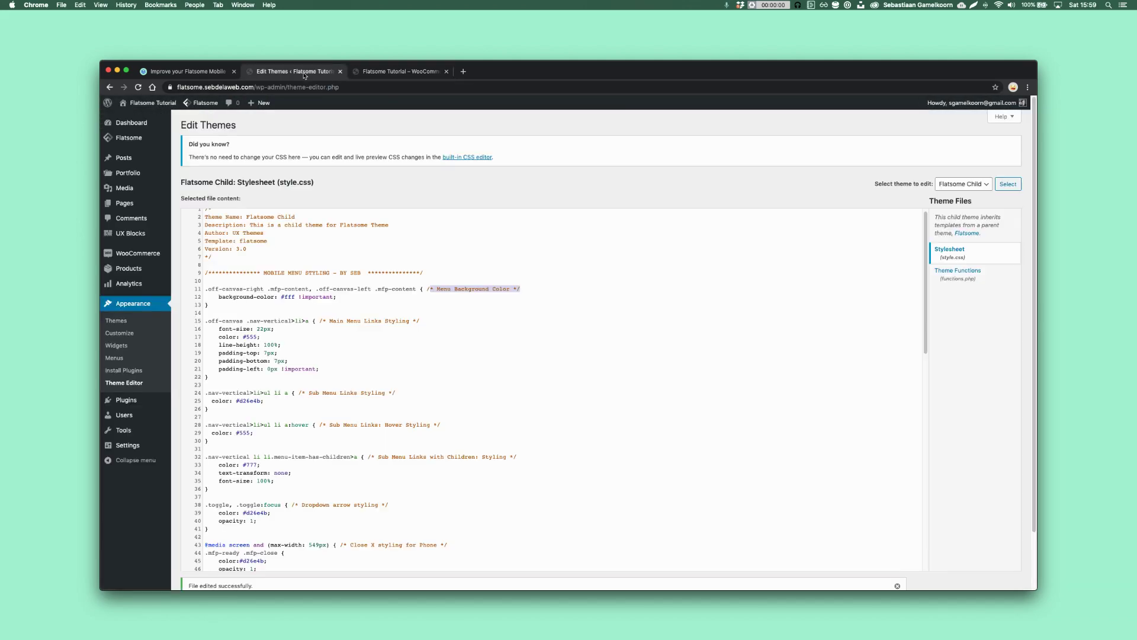
# Point out the #fff background and Main Menu Links Styling comment against the live menu.
pyautogui.click(292, 298)
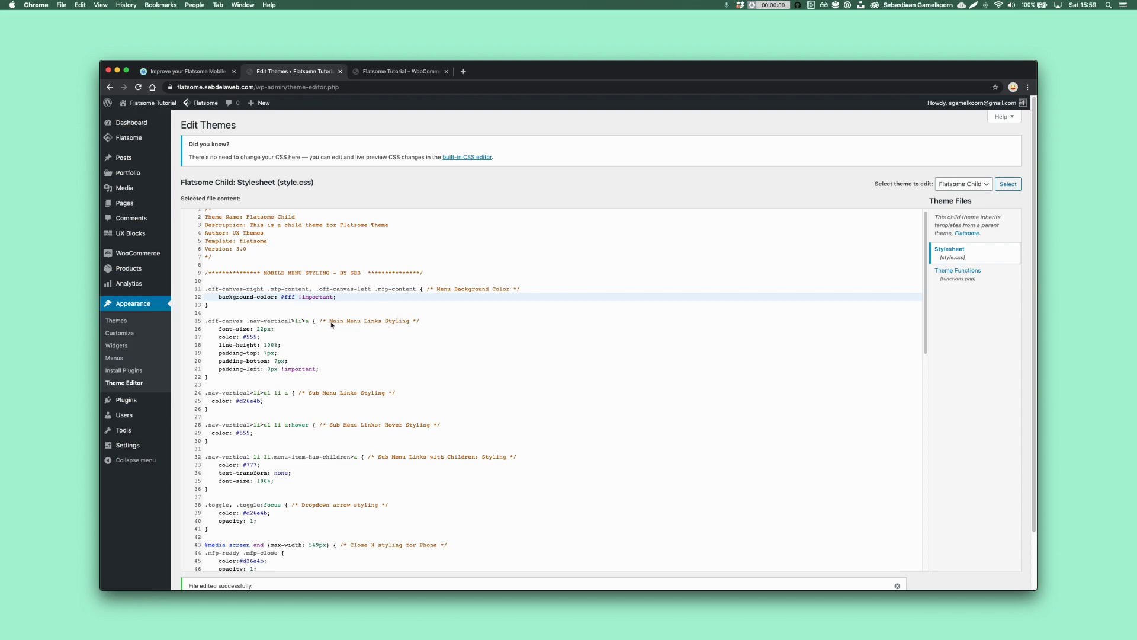
pyautogui.moveTo(329, 321); pyautogui.dragTo(417, 320)
pyautogui.click(366, 74)
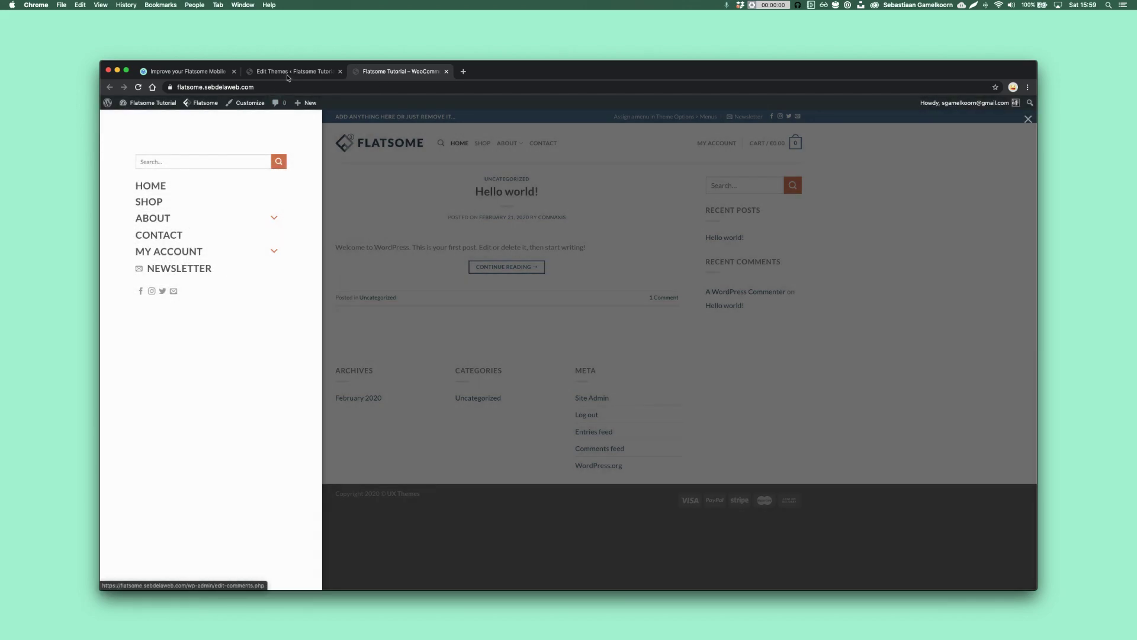
pyautogui.click(287, 74)
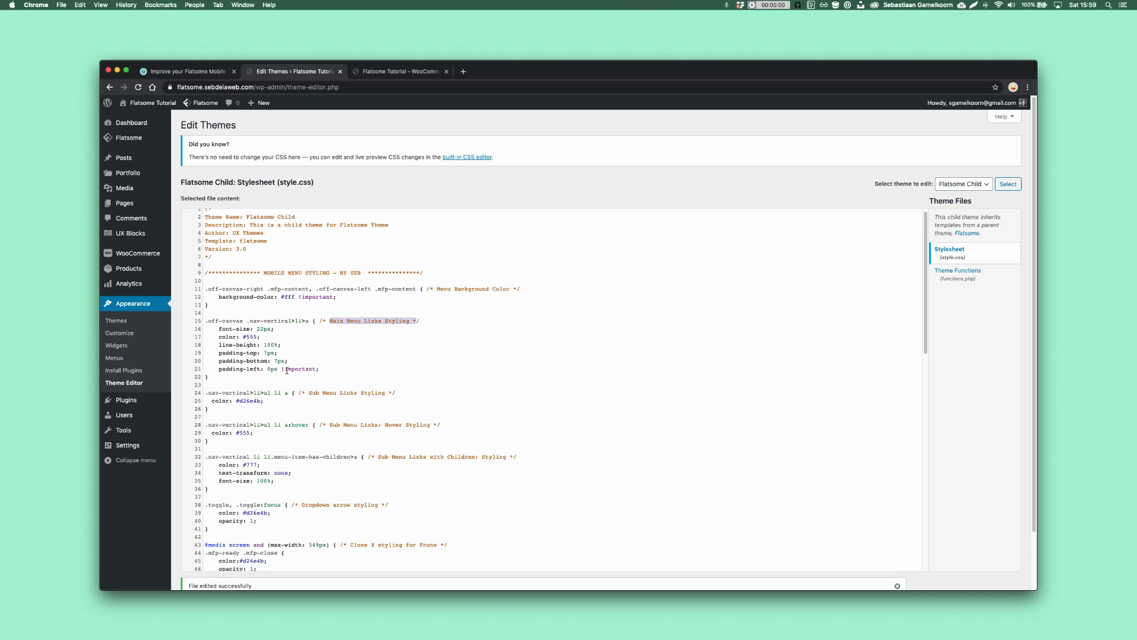
pyautogui.click(336, 407)
# Mark the Sub Menu Links comment and hover colour line 29, comparing with the expanded ABOUT submenu.
pyautogui.moveTo(403, 392); pyautogui.dragTo(324, 392)
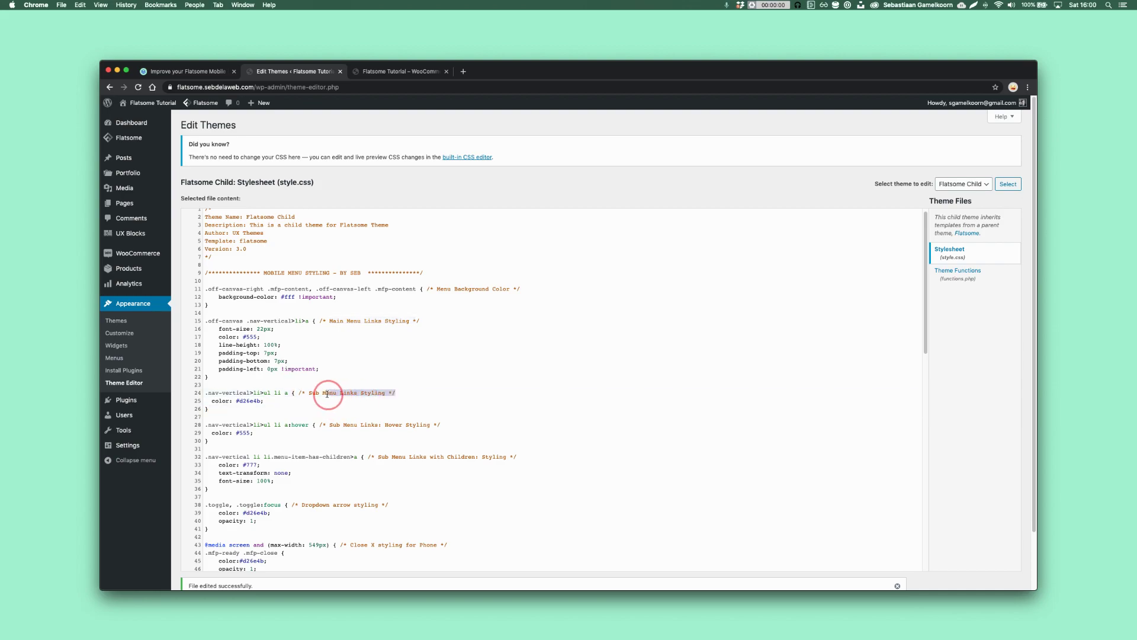
pyautogui.click(377, 71)
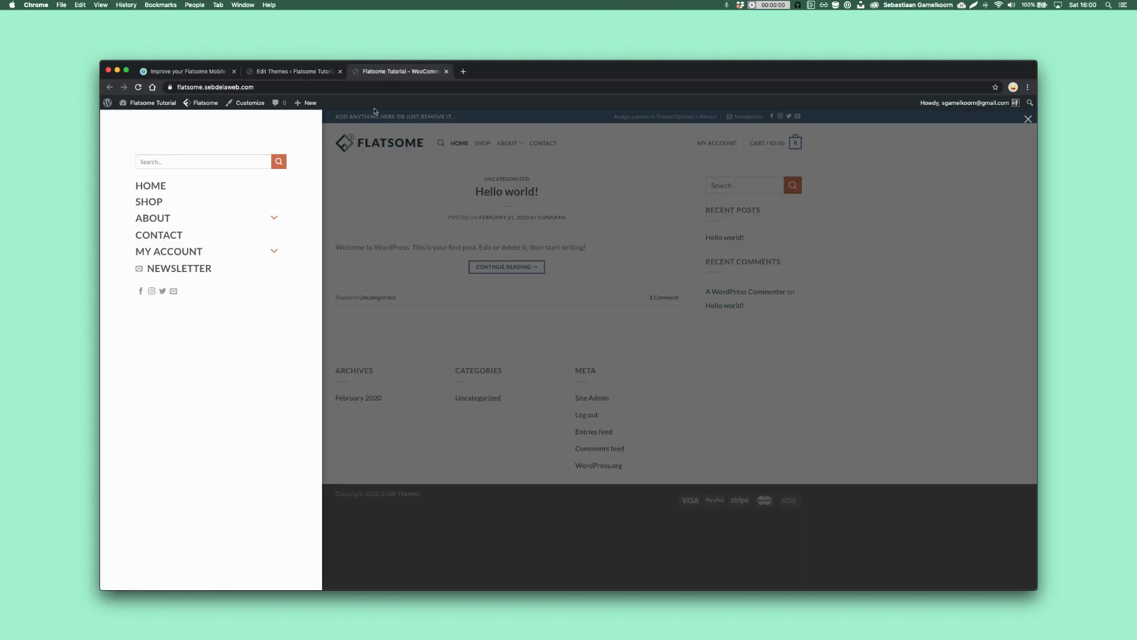
pyautogui.click(273, 220)
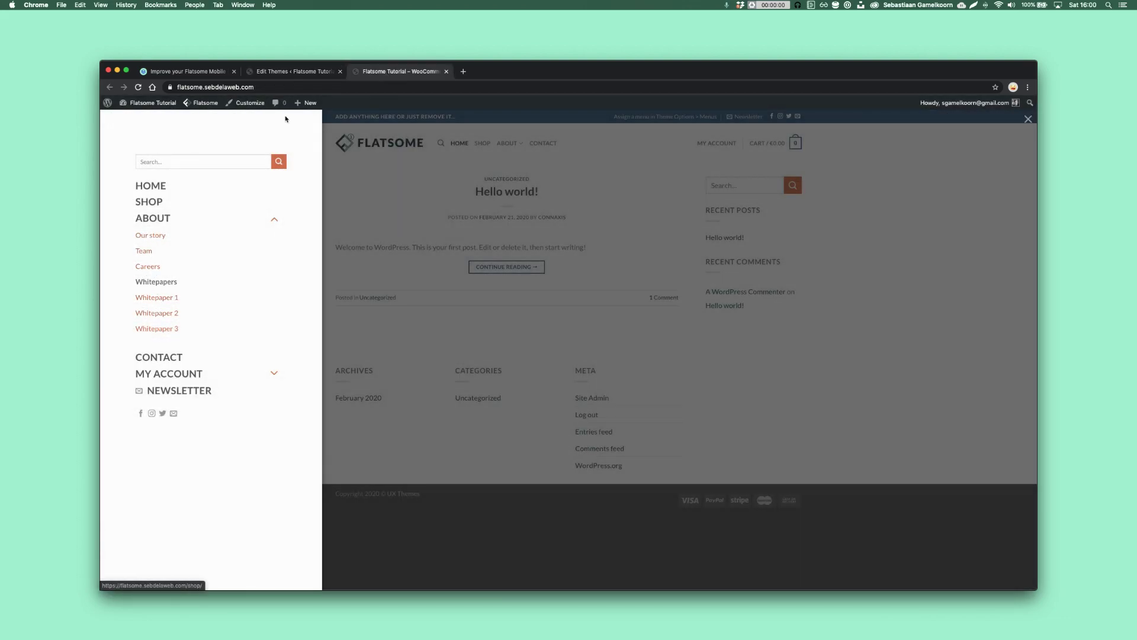
pyautogui.click(305, 72)
pyautogui.moveTo(395, 393); pyautogui.dragTo(316, 392)
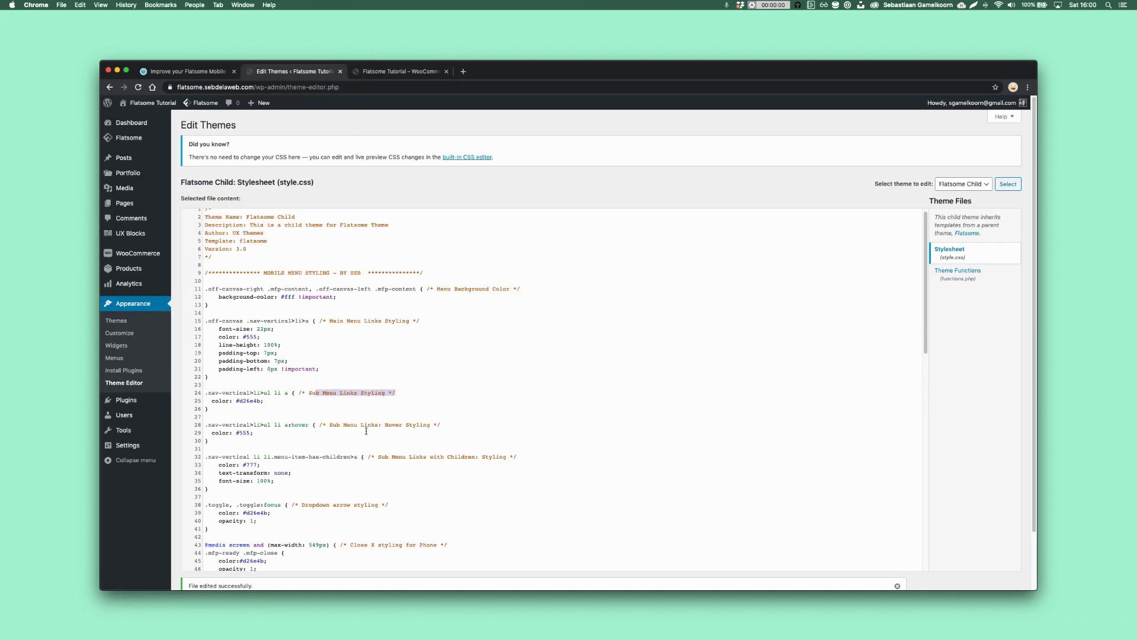
pyautogui.tripleClick(454, 431)
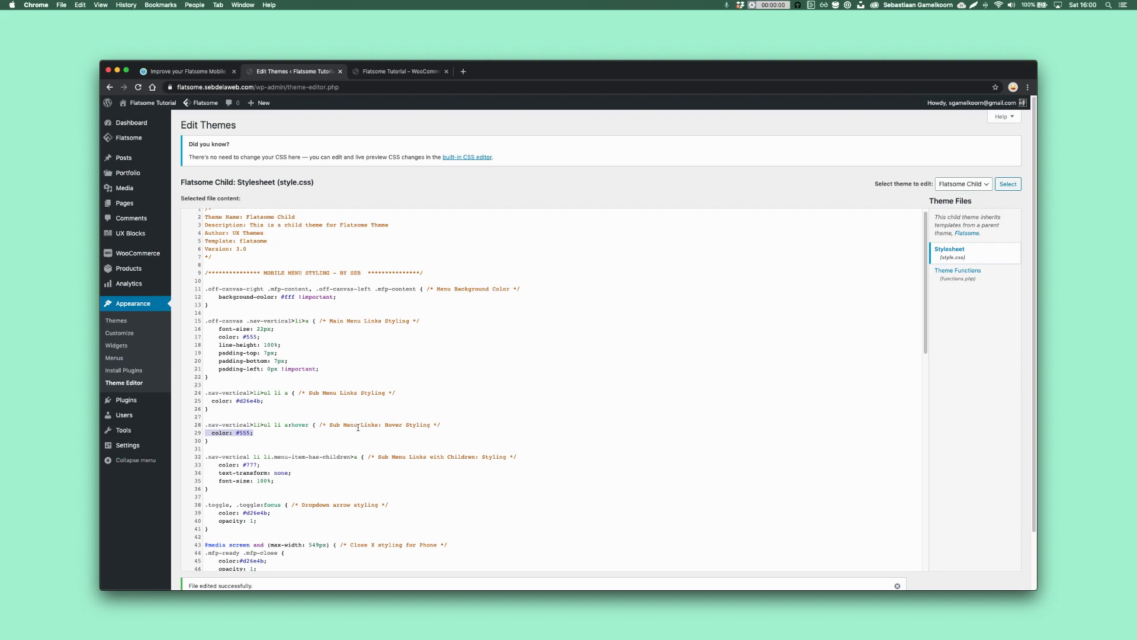
pyautogui.click(400, 71)
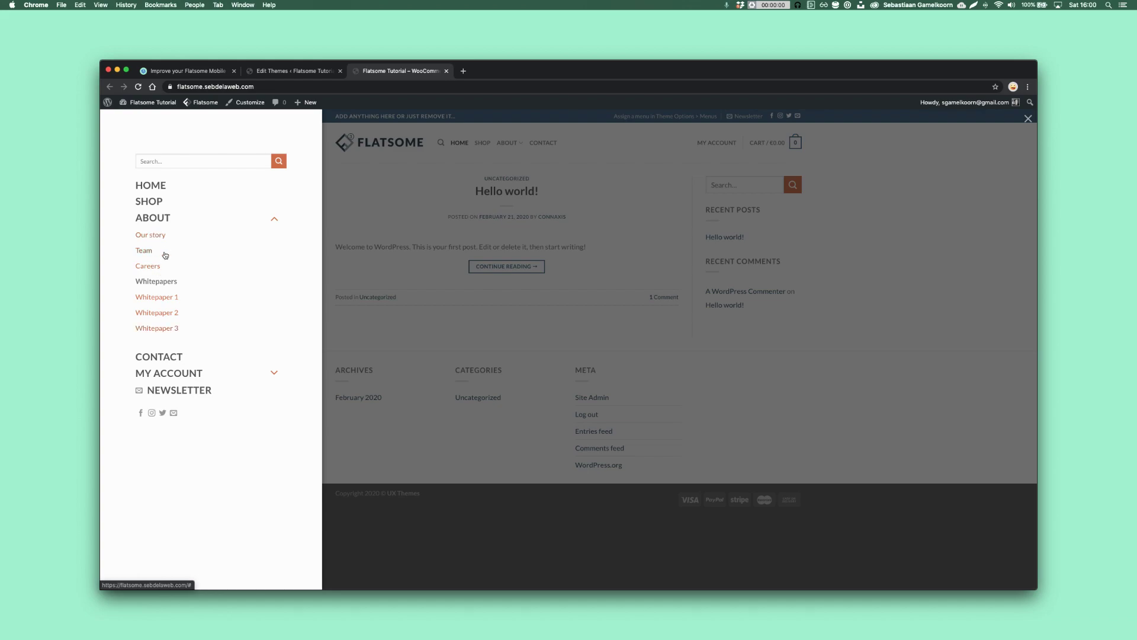
# Mark the sub-menu-links-with-children rule, view the Menus page and live menu, then return to the editor.
pyautogui.click(290, 75)
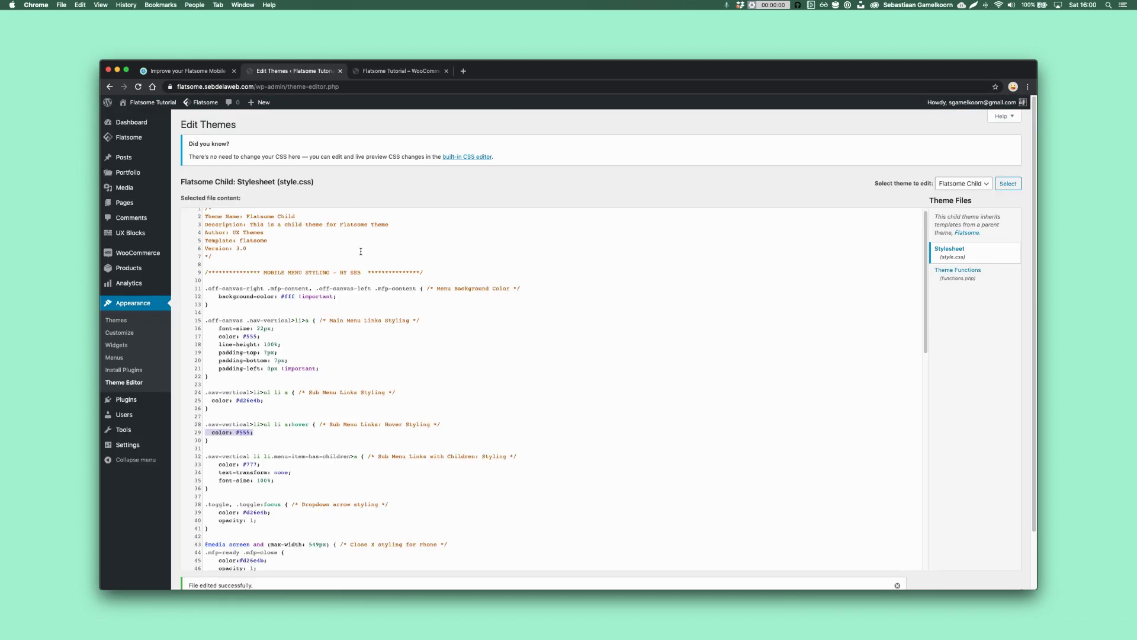
pyautogui.scroll(-3, 384, 378)
pyautogui.moveTo(384, 389); pyautogui.dragTo(431, 389)
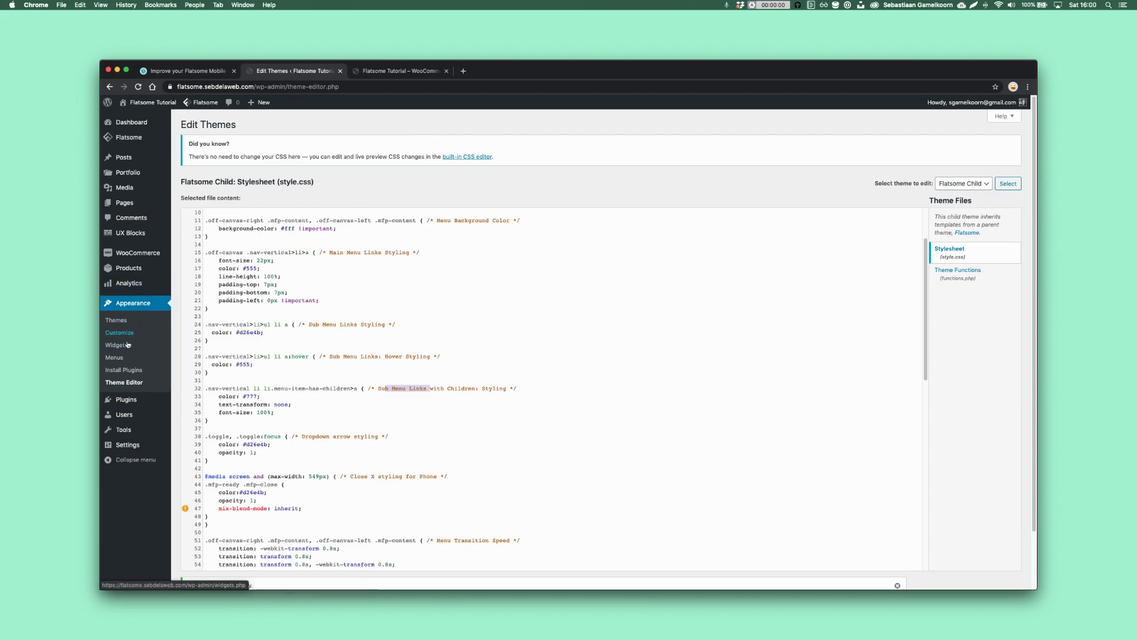
pyautogui.keyDown('super'); pyautogui.click(114, 357); pyautogui.keyUp('super')
pyautogui.click(505, 71)
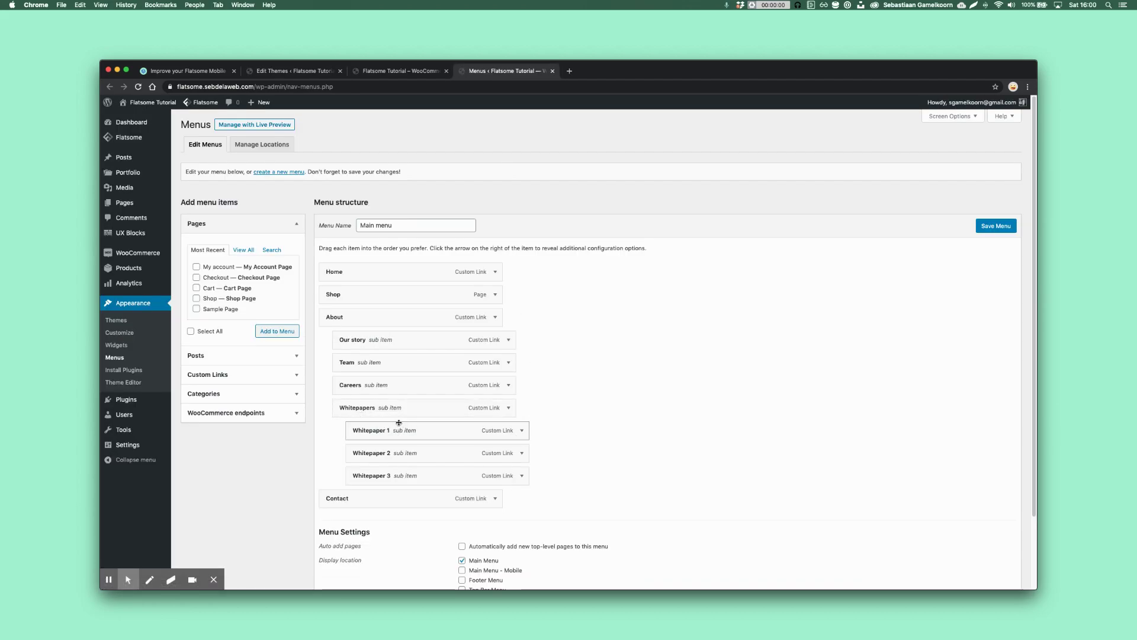
pyautogui.click(397, 71)
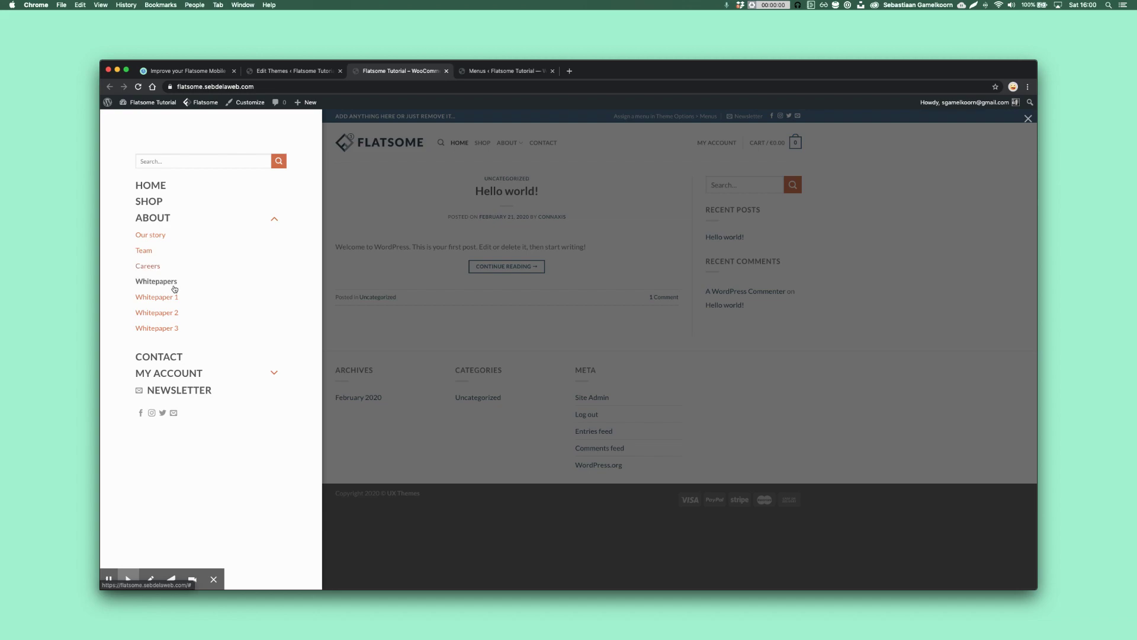
pyautogui.click(288, 71)
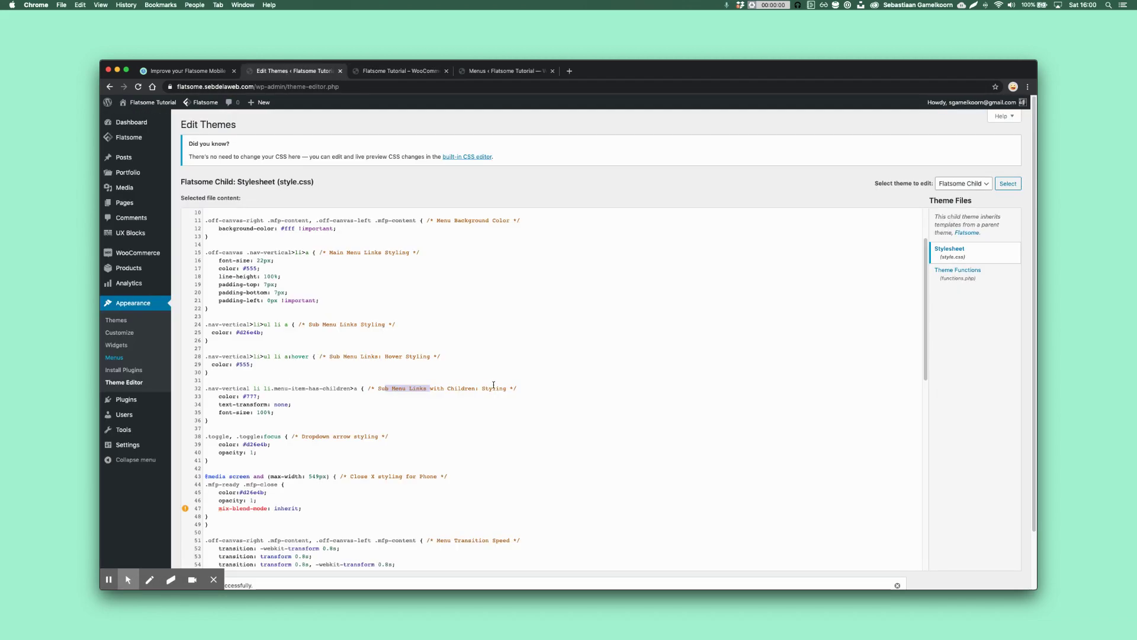
pyautogui.tripleClick(524, 386)
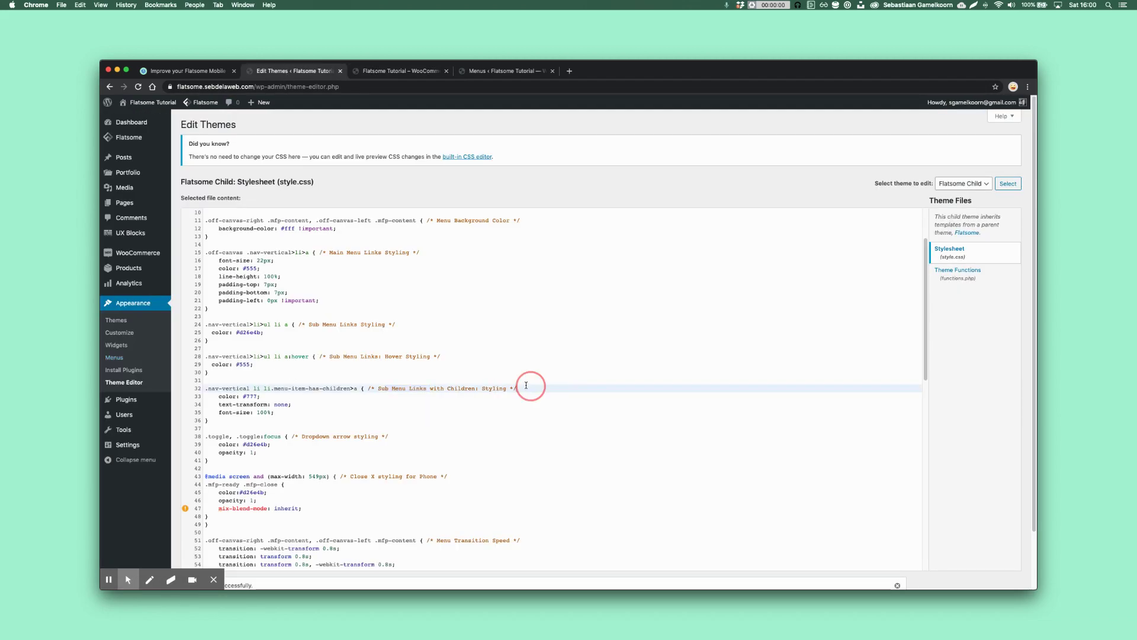
pyautogui.click(213, 580)
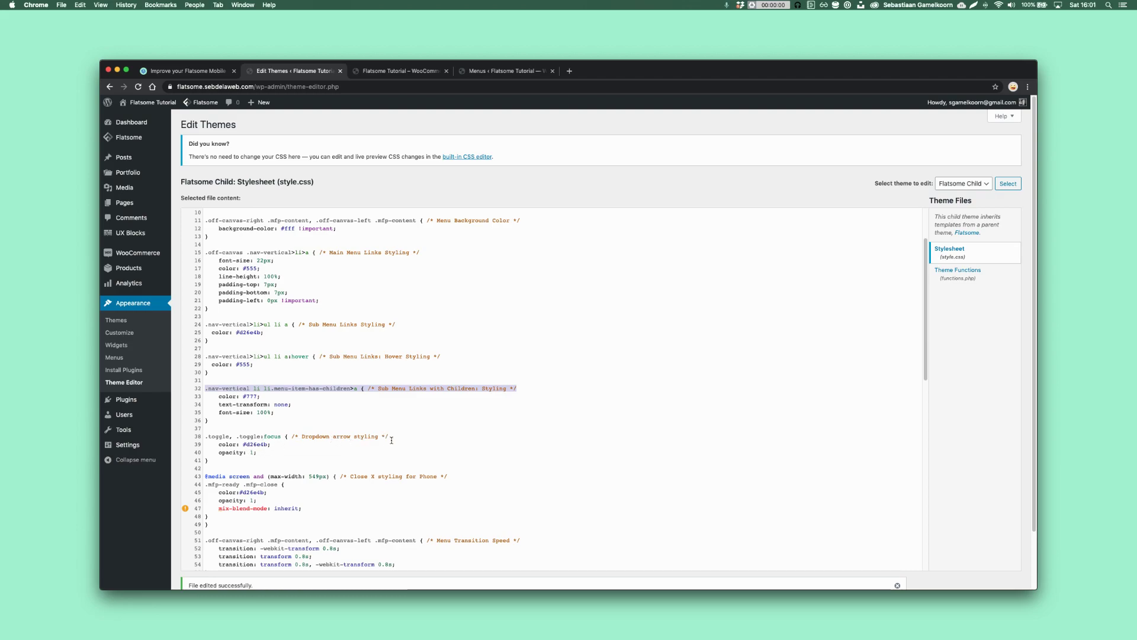
pyautogui.moveTo(302, 437); pyautogui.dragTo(389, 436)
pyautogui.click(425, 70)
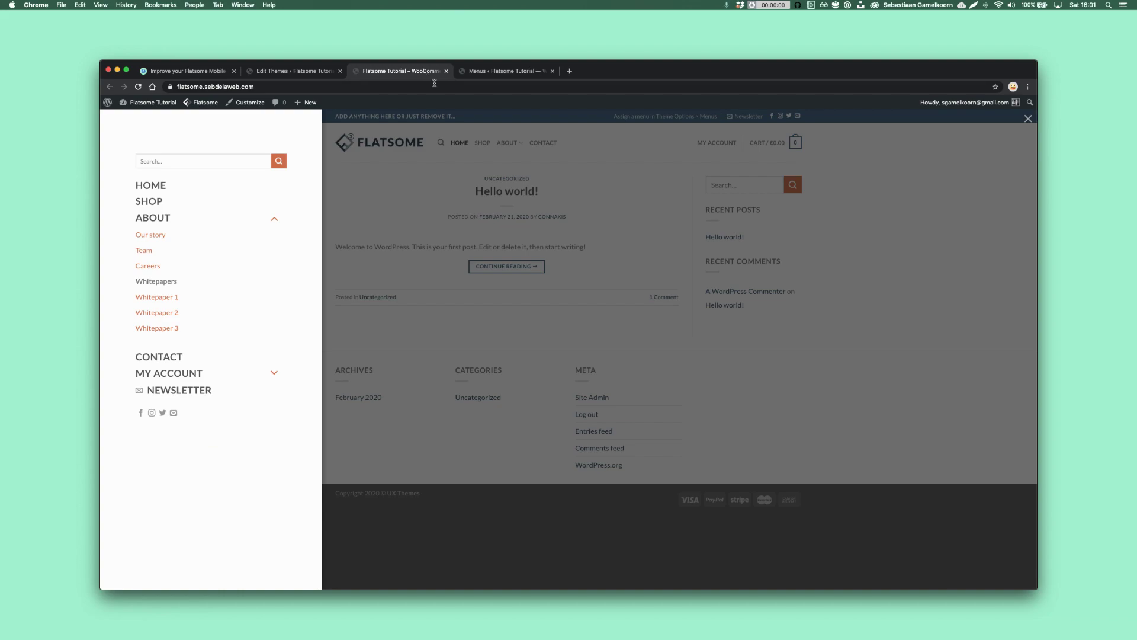
pyautogui.click(277, 222)
pyautogui.click(277, 222)
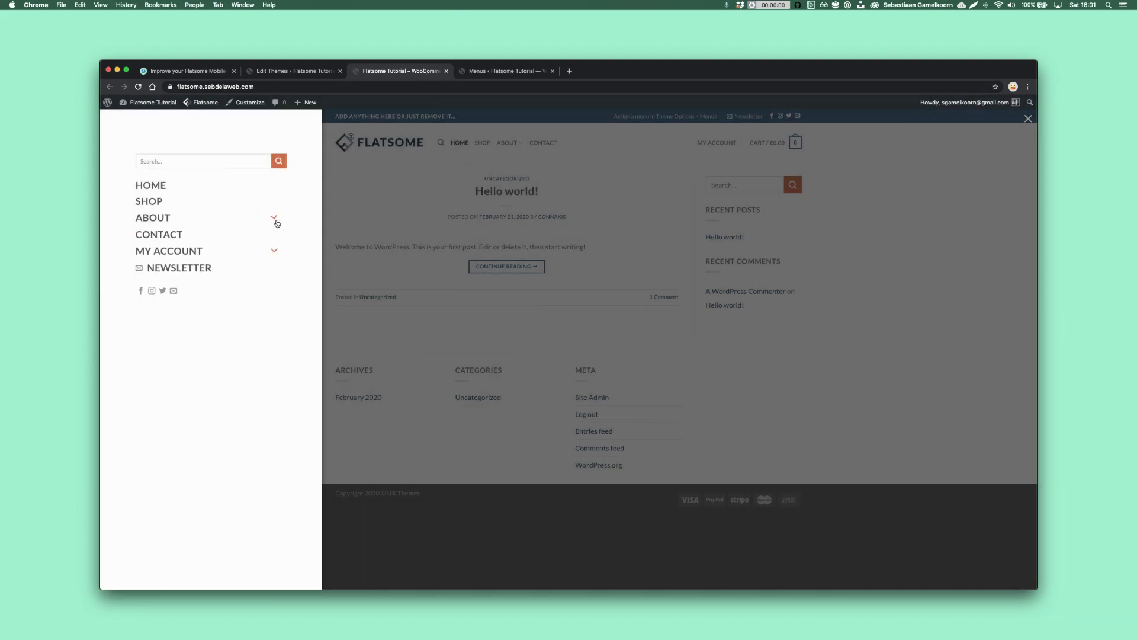
pyautogui.click(276, 221)
pyautogui.click(276, 221)
pyautogui.click(305, 72)
# Mark the Close X styling comment on line 43 and switch to the live site.
pyautogui.scroll(-3, 368, 474)
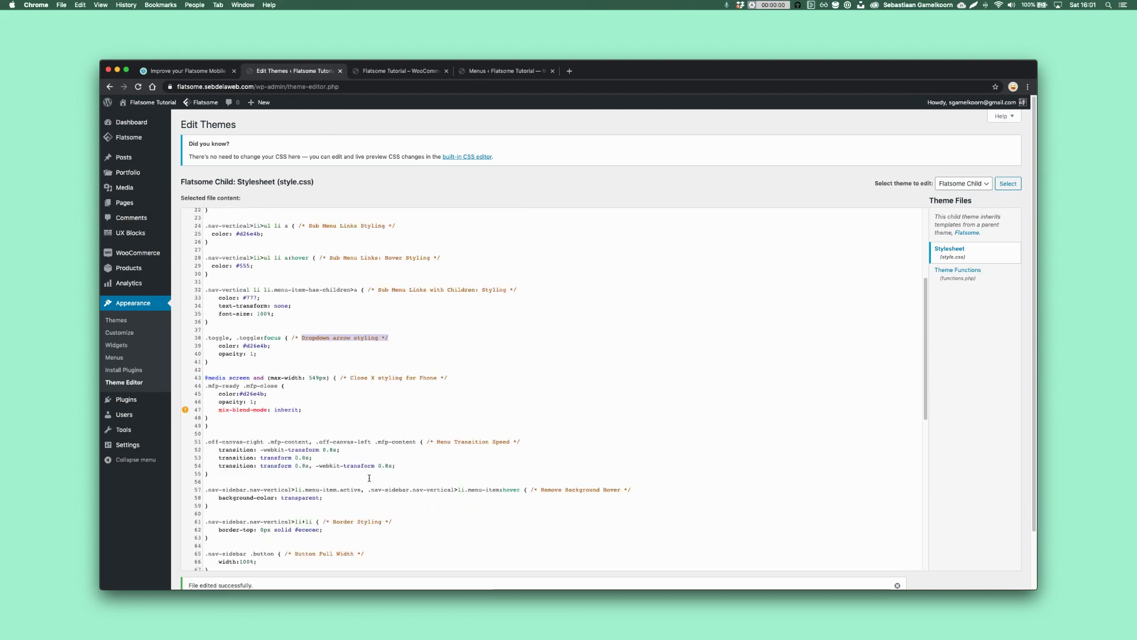
pyautogui.moveTo(351, 378); pyautogui.dragTo(375, 379)
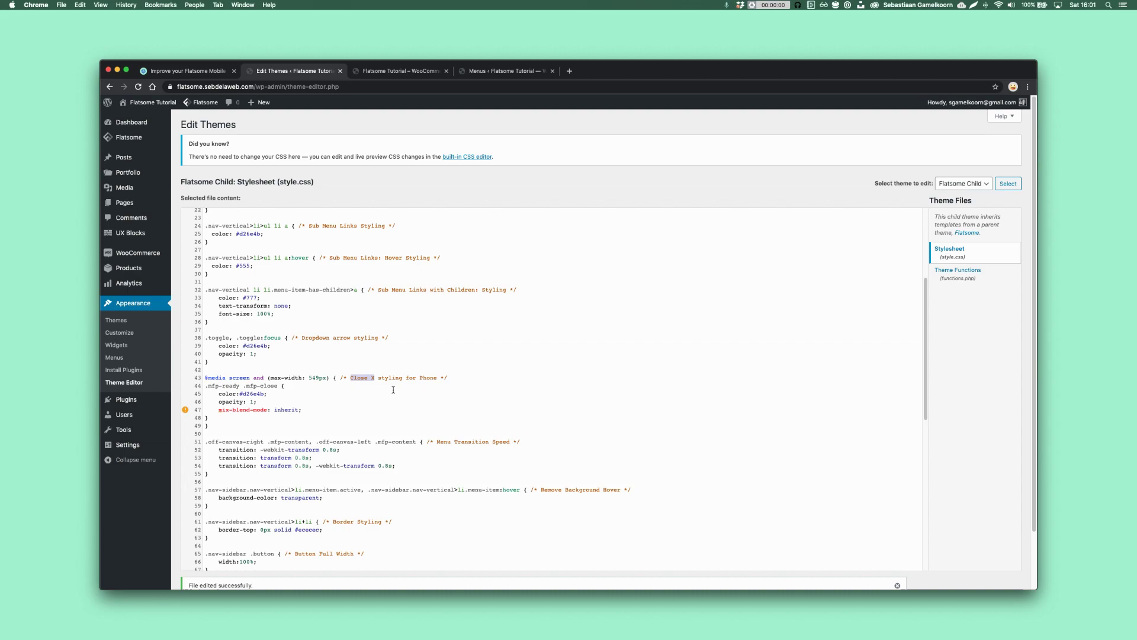
pyautogui.click(404, 72)
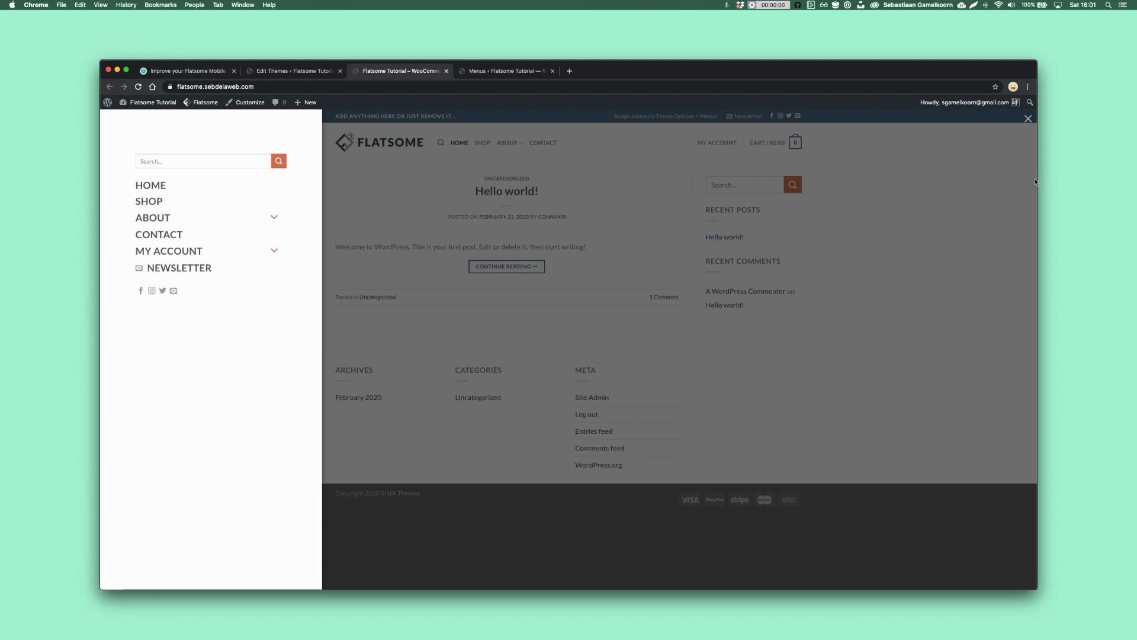
# Check the menu at phone width, restore desktop width, and close the off-canvas menu.
pyautogui.moveTo(1036, 178); pyautogui.dragTo(216, 254)
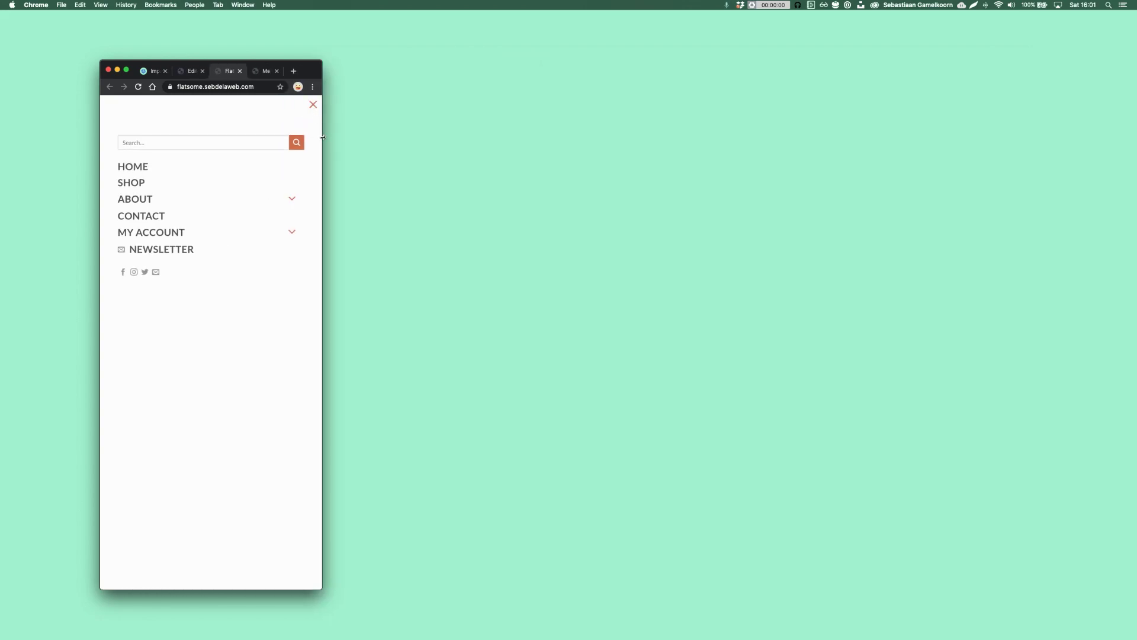
pyautogui.moveTo(322, 137); pyautogui.dragTo(1039, 155)
pyautogui.click(677, 97)
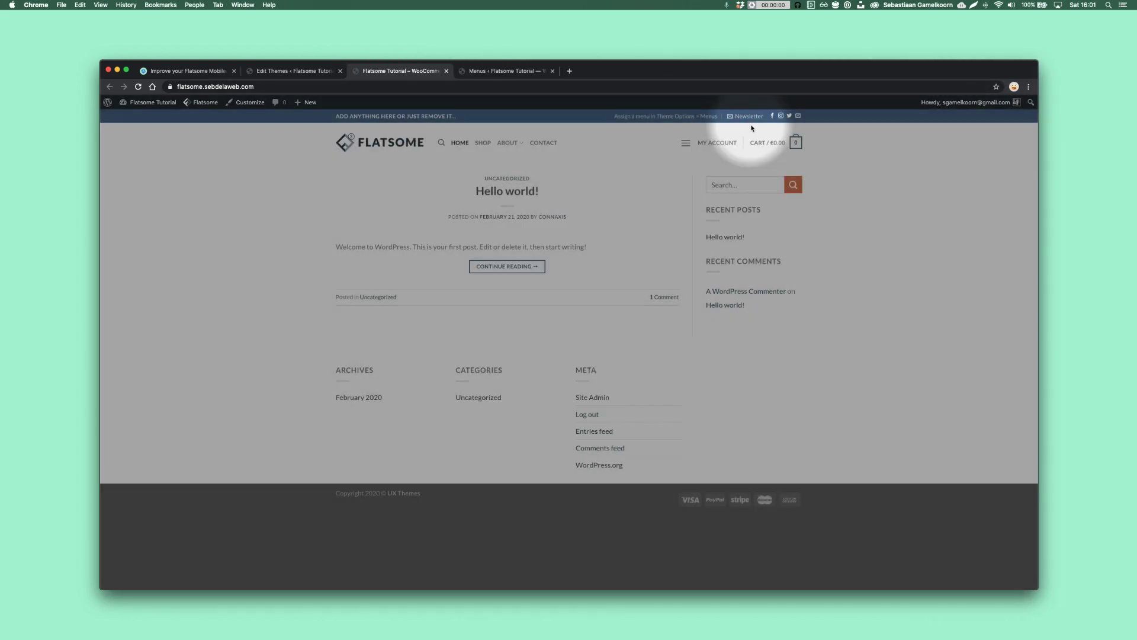
pyautogui.moveTo(757, 134)
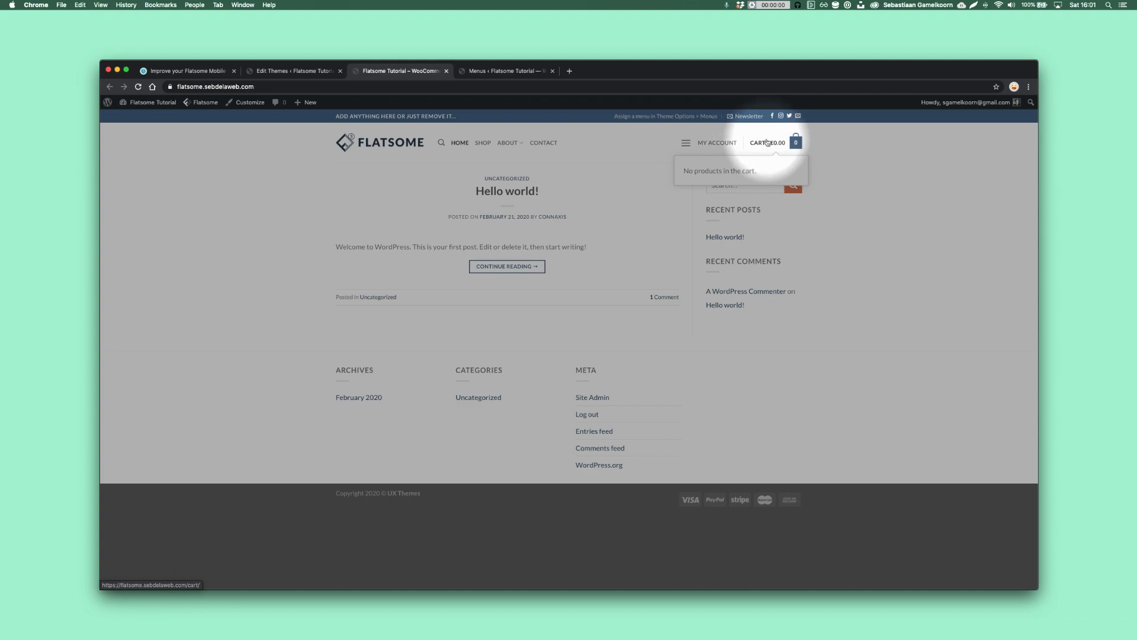
pyautogui.click(318, 186)
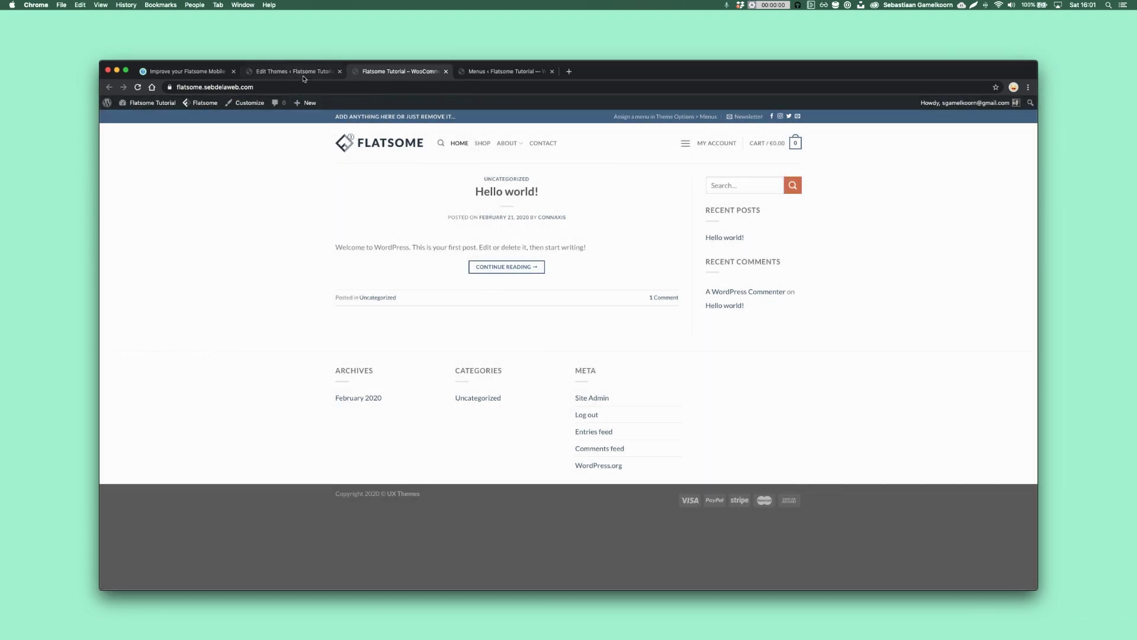
# Inspect the close-X colour declaration on line 45, then reopen the live off-canvas menu to test it.
pyautogui.click(293, 72)
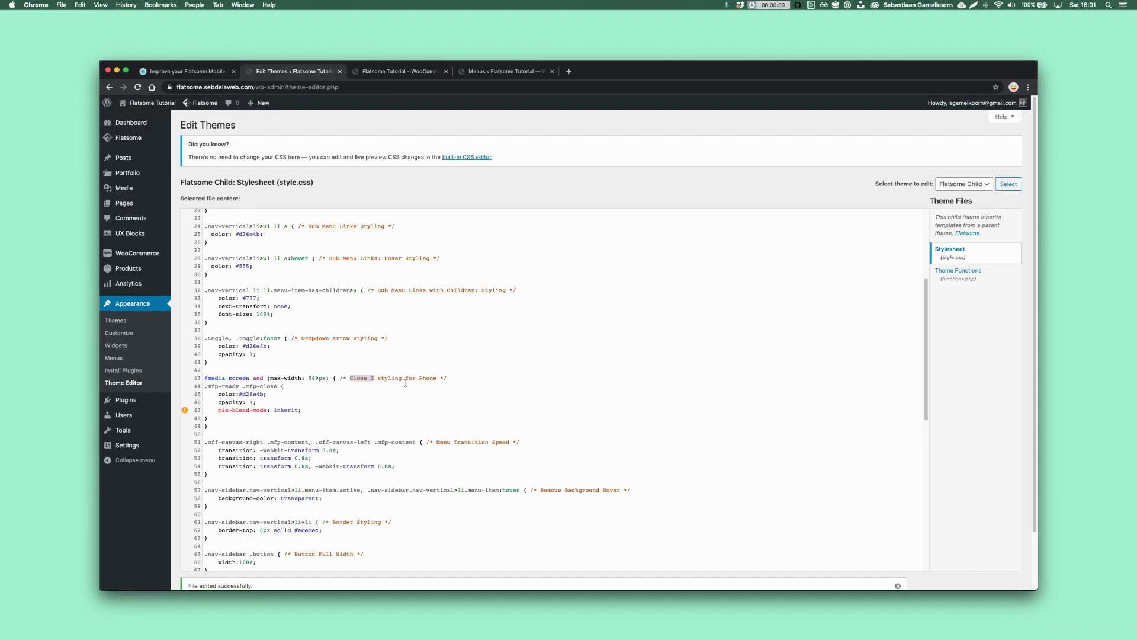
pyautogui.click(363, 386)
pyautogui.press('Down')
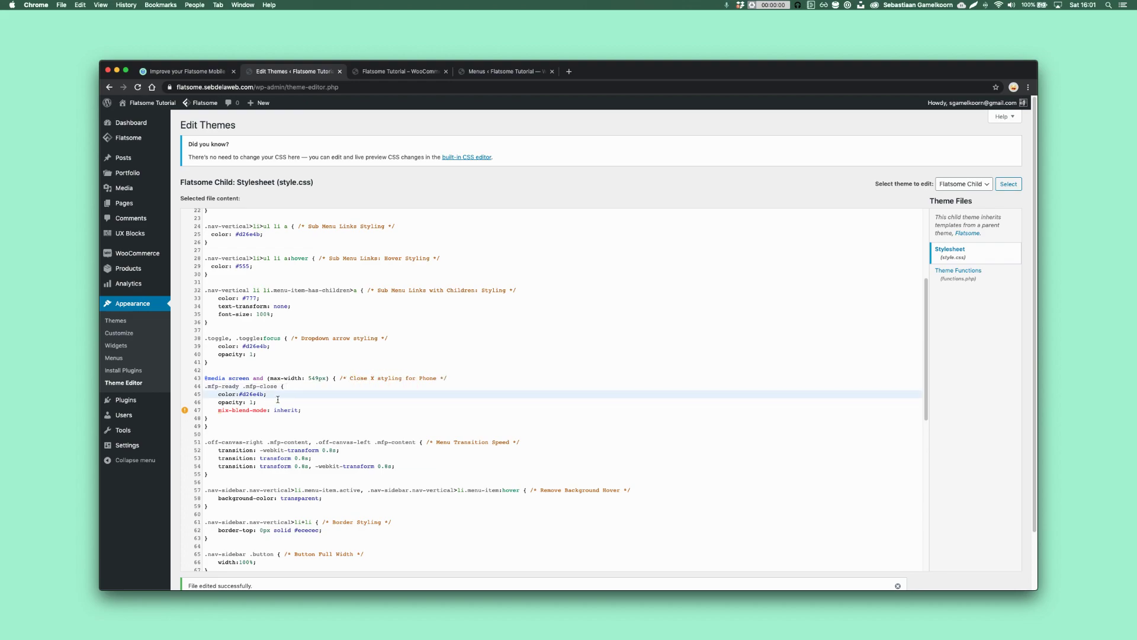
pyautogui.moveTo(272, 394); pyautogui.dragTo(218, 394)
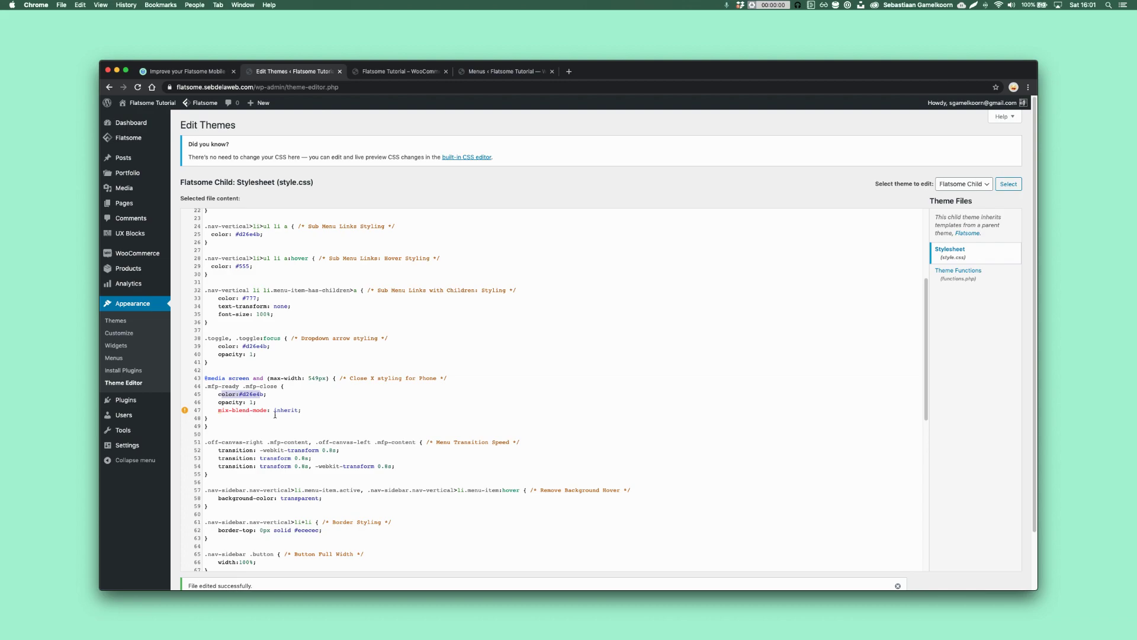
pyautogui.moveTo(186, 410)
pyautogui.click(281, 417)
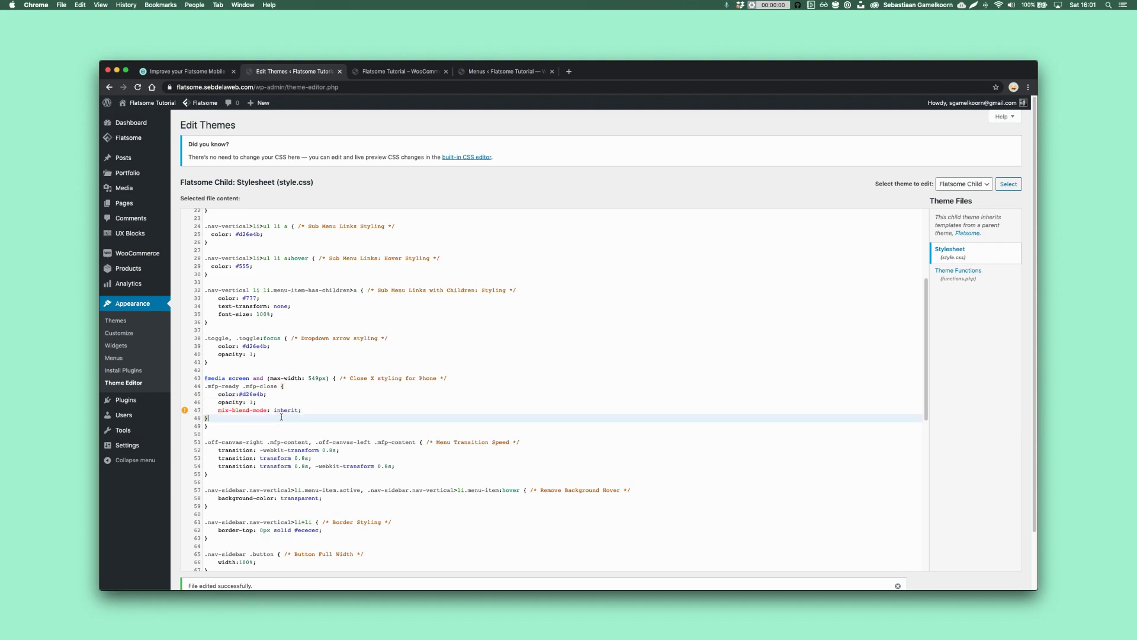
pyautogui.scroll(-1, 401, 450)
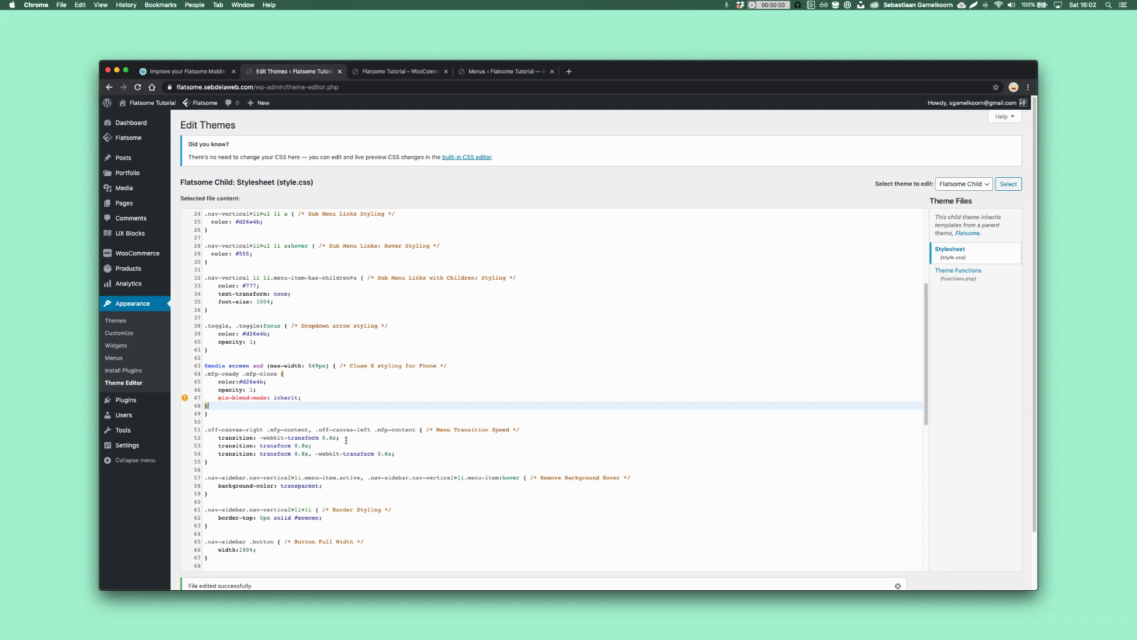
pyautogui.click(422, 73)
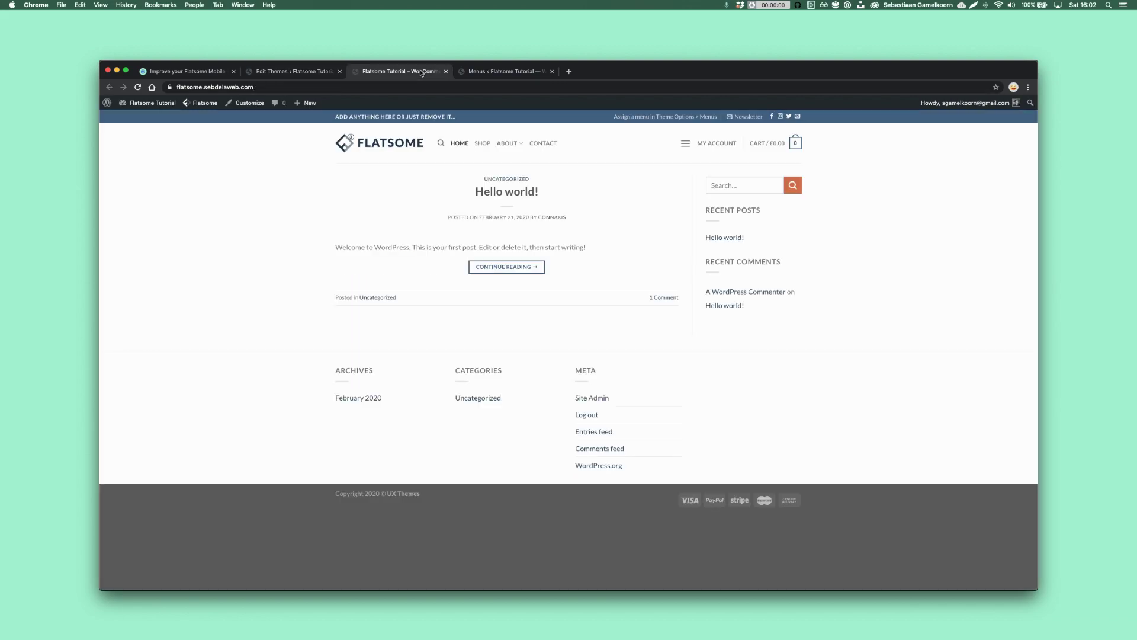
pyautogui.click(685, 143)
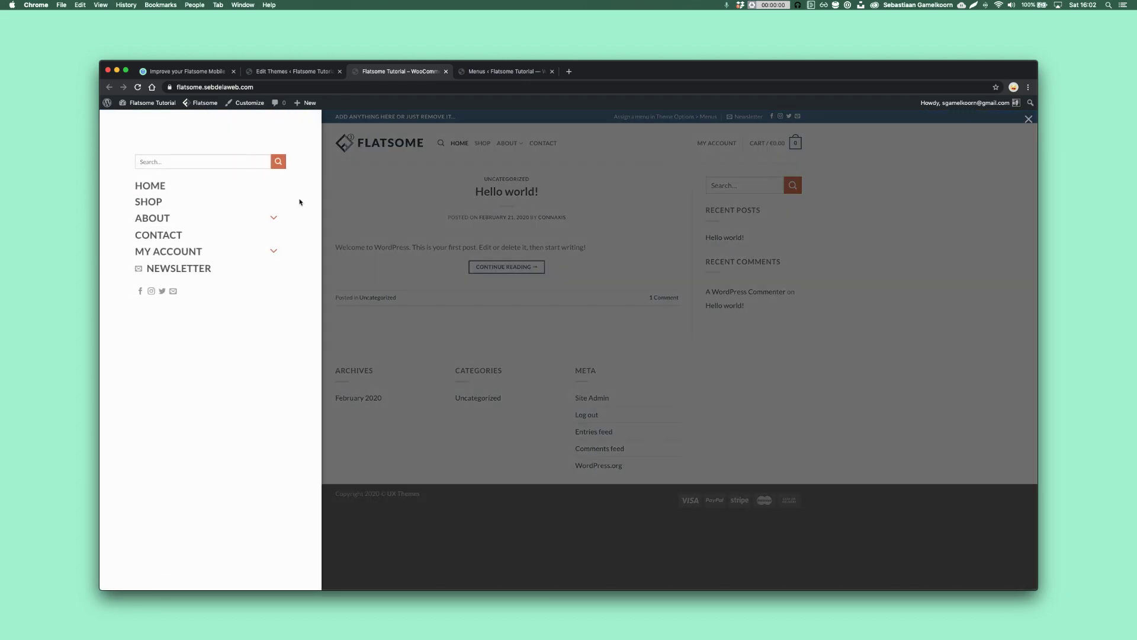
# Scroll the child stylesheet down and highlight the Border Styling rule on lines 61–63.
pyautogui.click(314, 72)
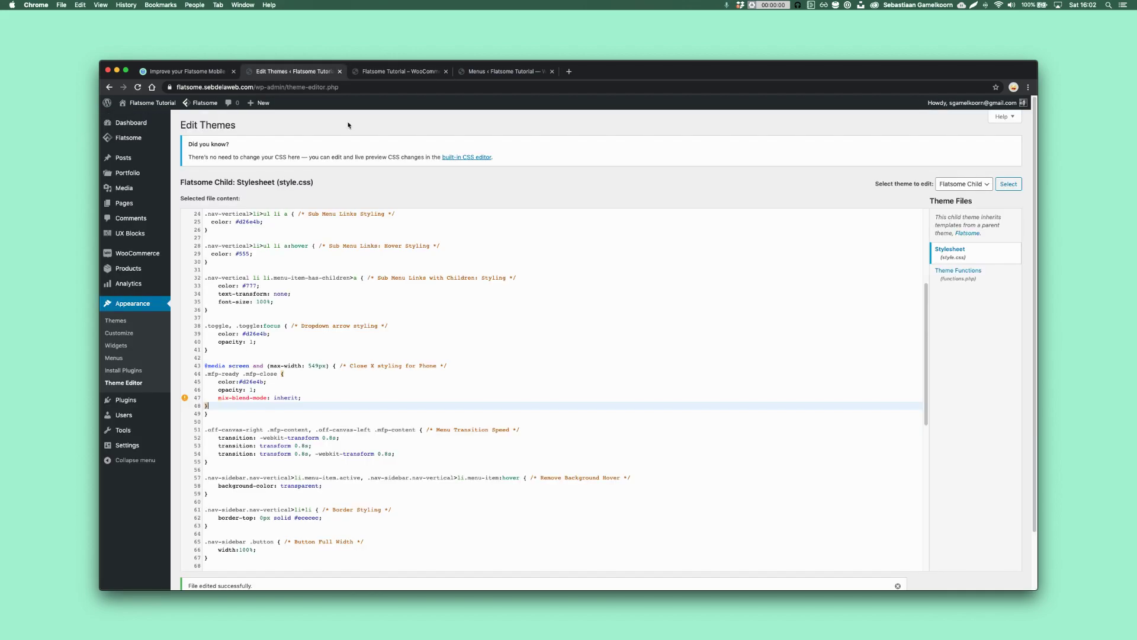
pyautogui.scroll(-1, 461, 430)
pyautogui.scroll(-1, 461, 431)
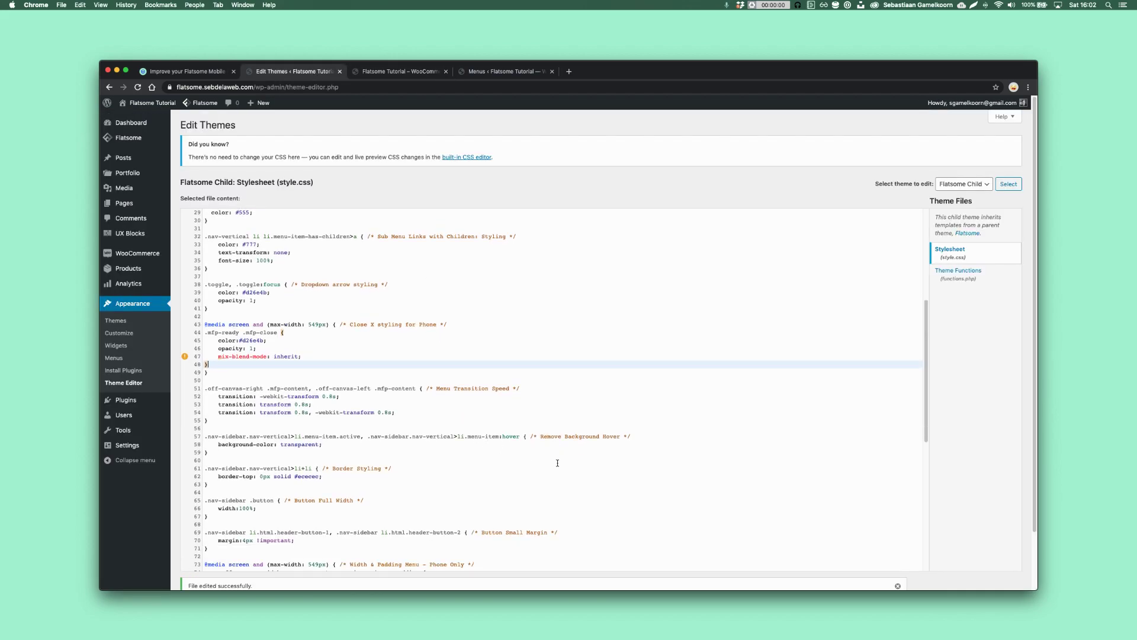
pyautogui.scroll(-1, 545, 444)
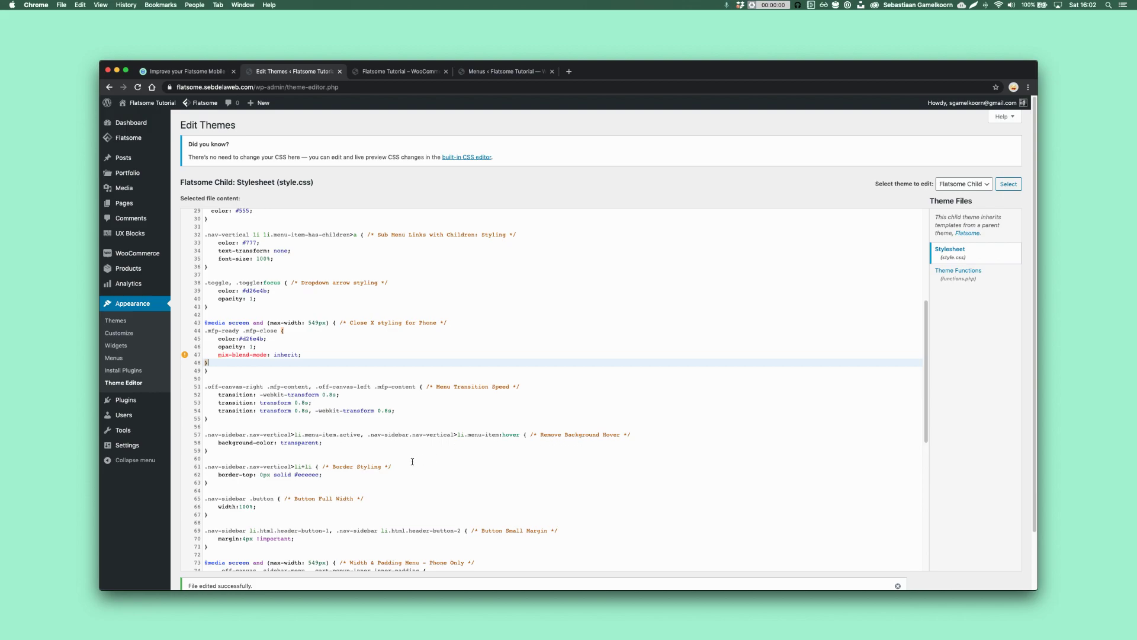
pyautogui.scroll(-1, 474, 448)
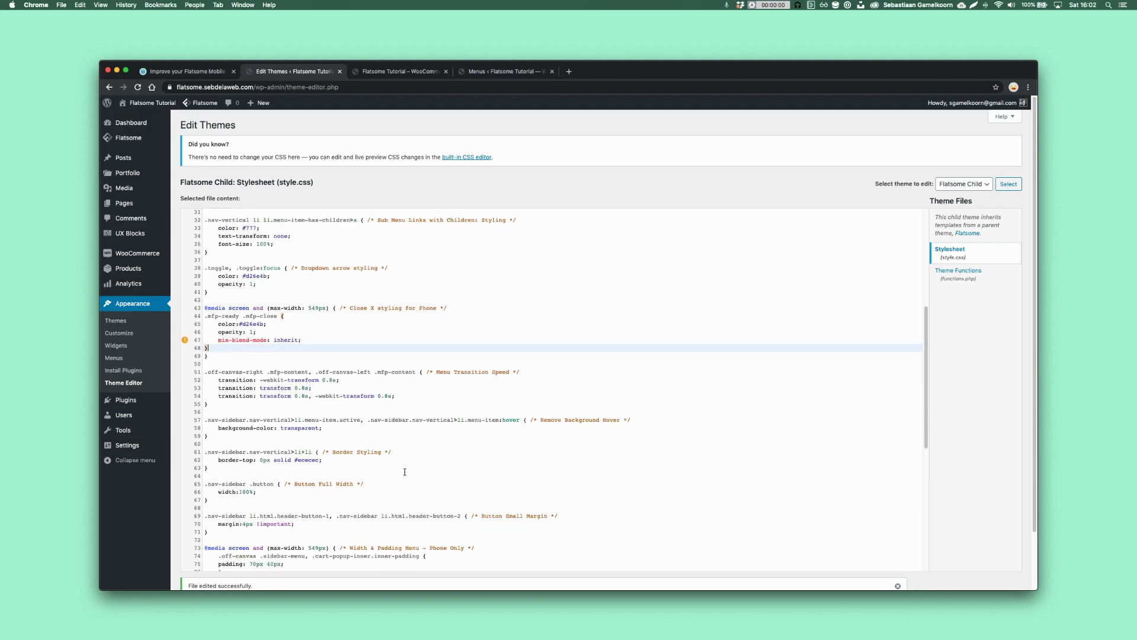
pyautogui.moveTo(314, 468); pyautogui.dragTo(205, 454)
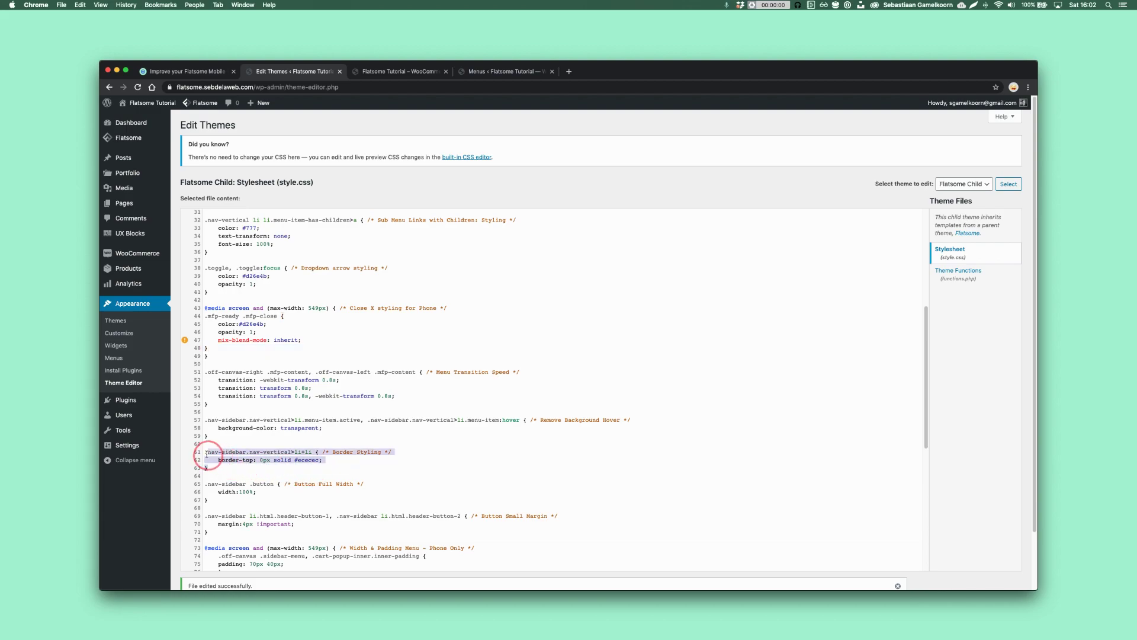
pyautogui.click(265, 465)
# Review the button rules further down, then close the live site's off-canvas menu.
pyautogui.scroll(-1, 264, 460)
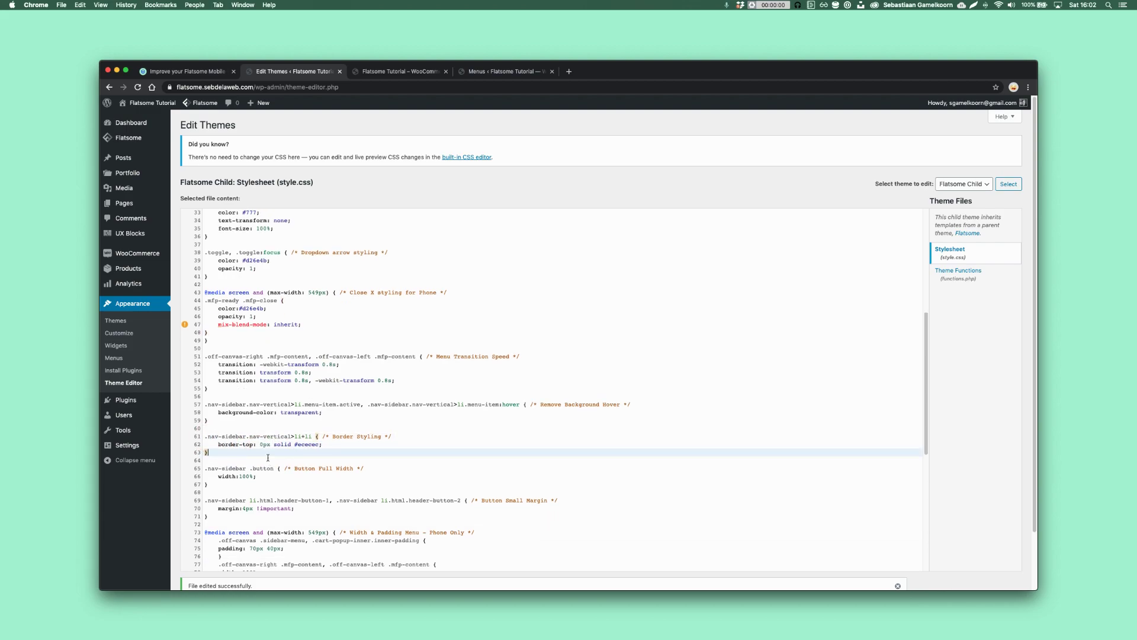
pyautogui.scroll(-1, 263, 444)
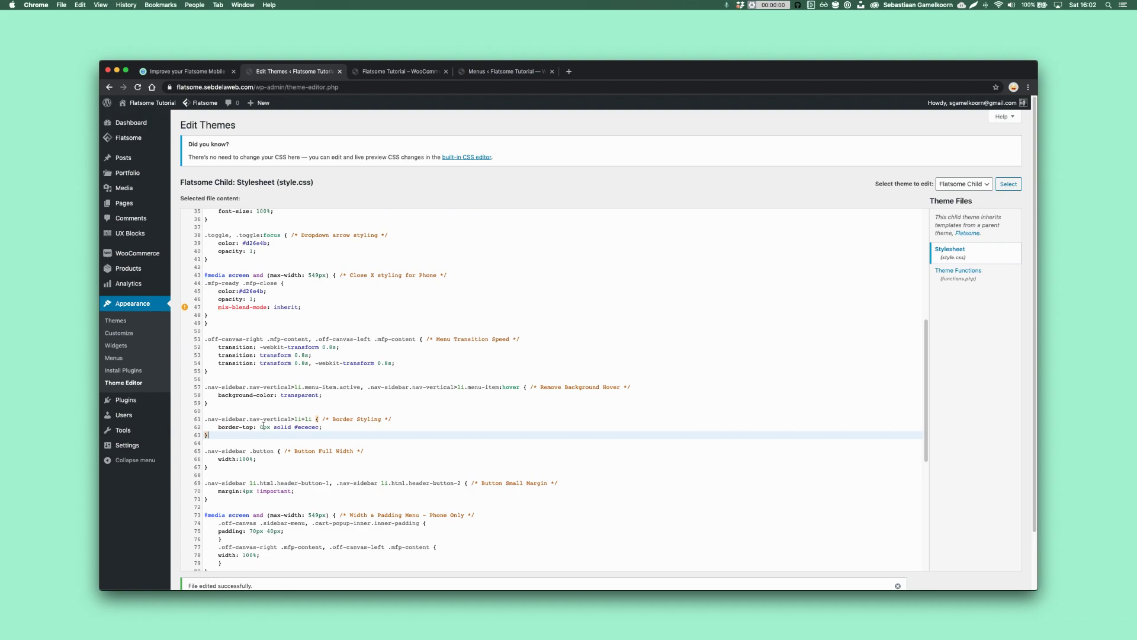
pyautogui.scroll(-1, 270, 452)
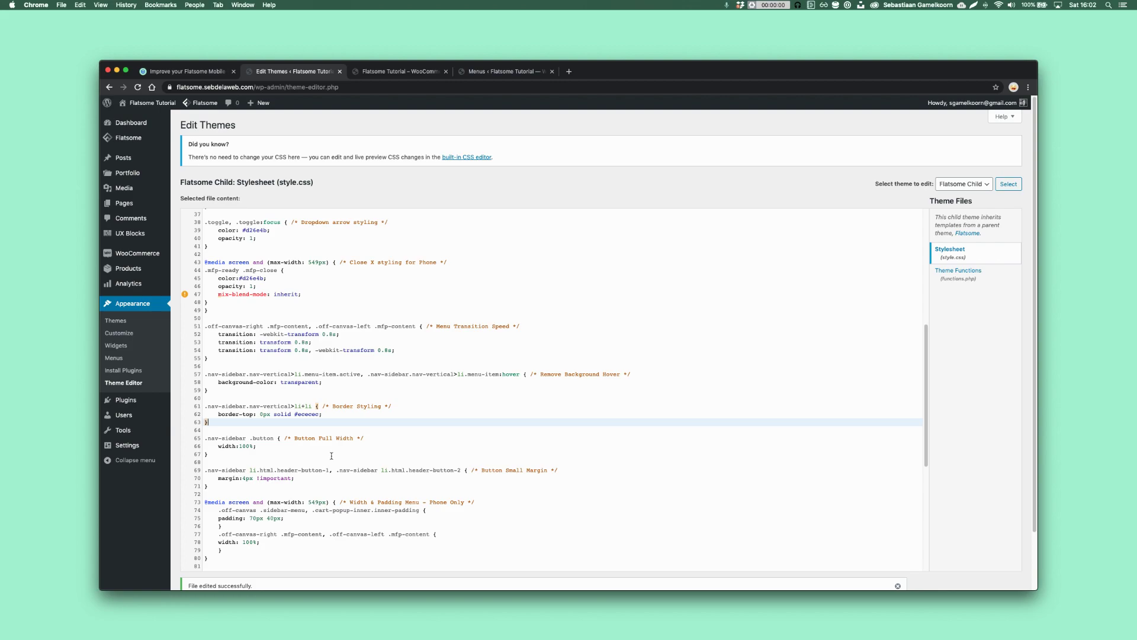
pyautogui.click(419, 72)
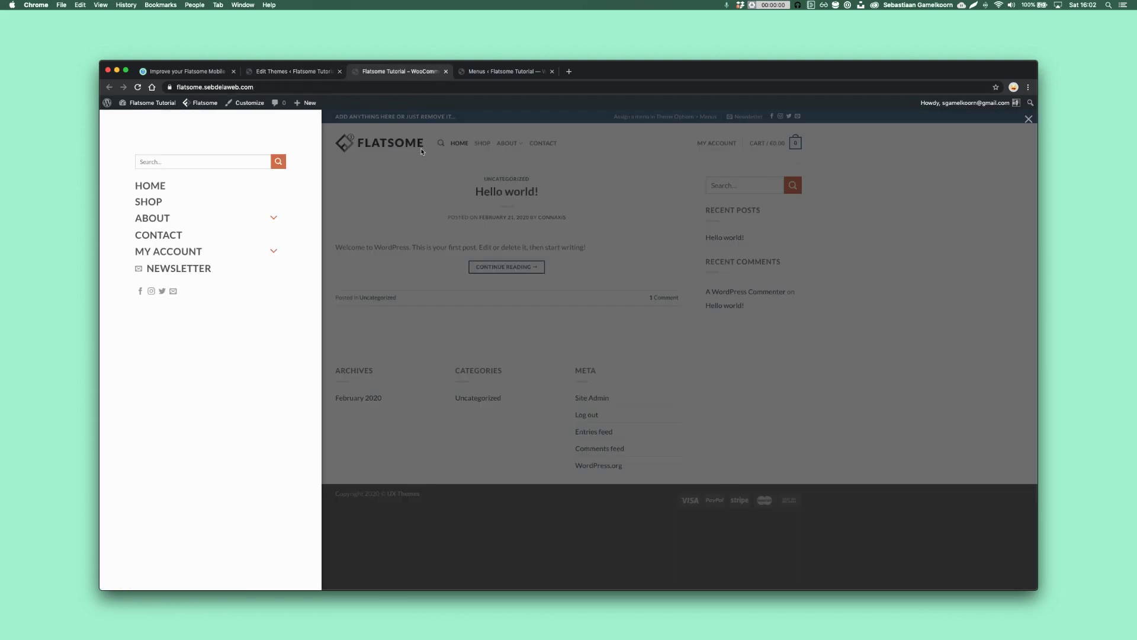
pyautogui.click(423, 151)
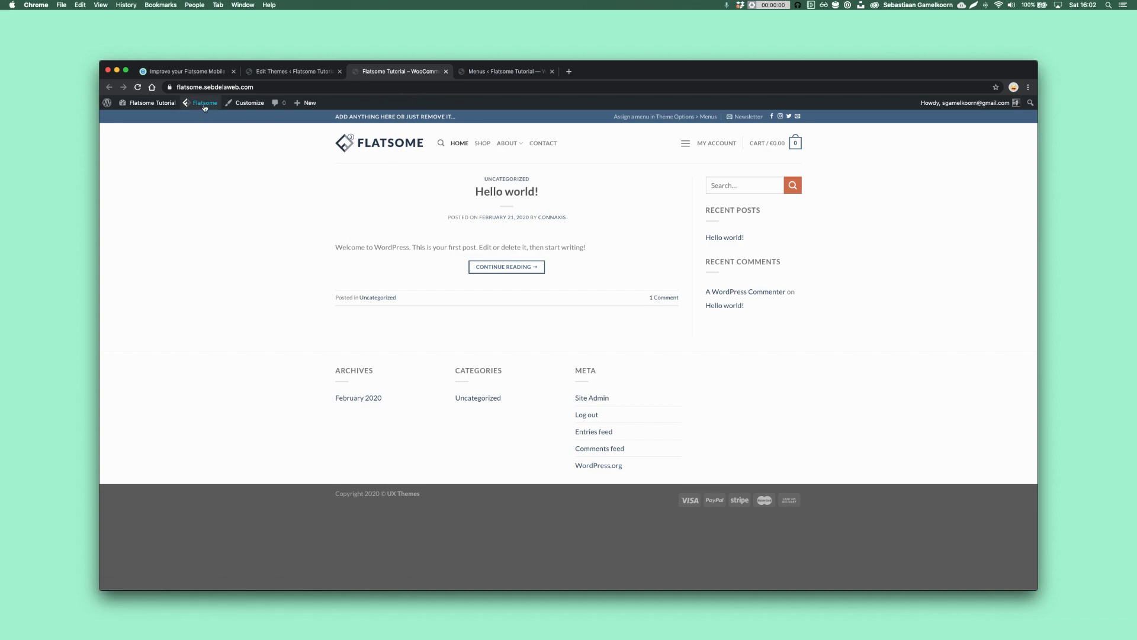
# Open the off-canvas menu preview and hide Account, Newsletter, social icons, HTML 2 and HTML 3.
pyautogui.moveTo(201, 103)
pyautogui.moveTo(274, 119)
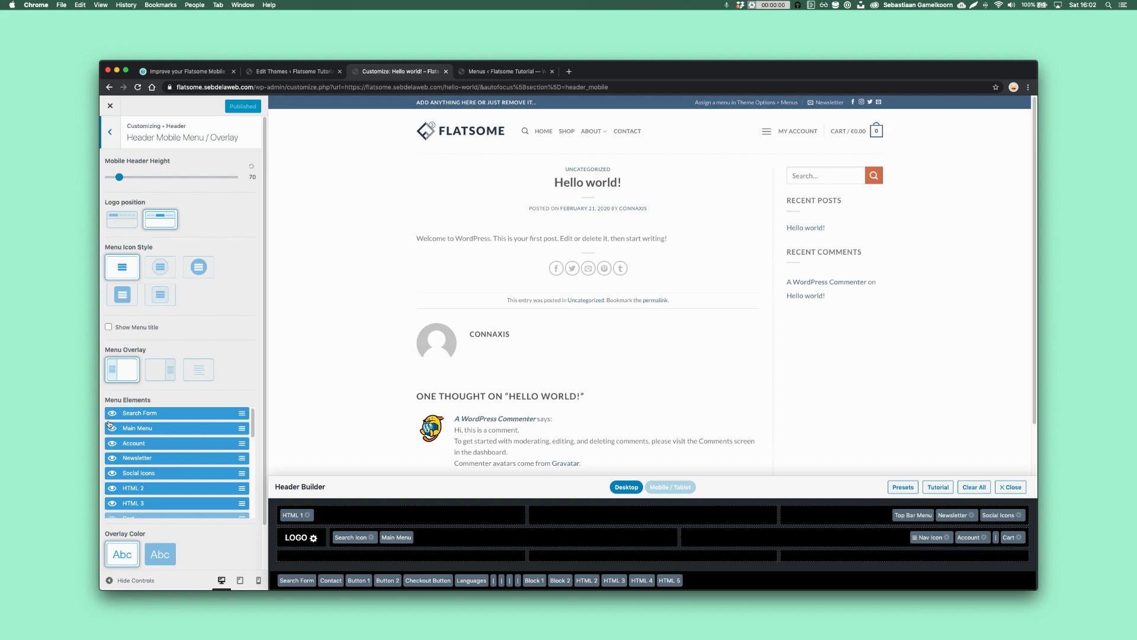
pyautogui.click(767, 131)
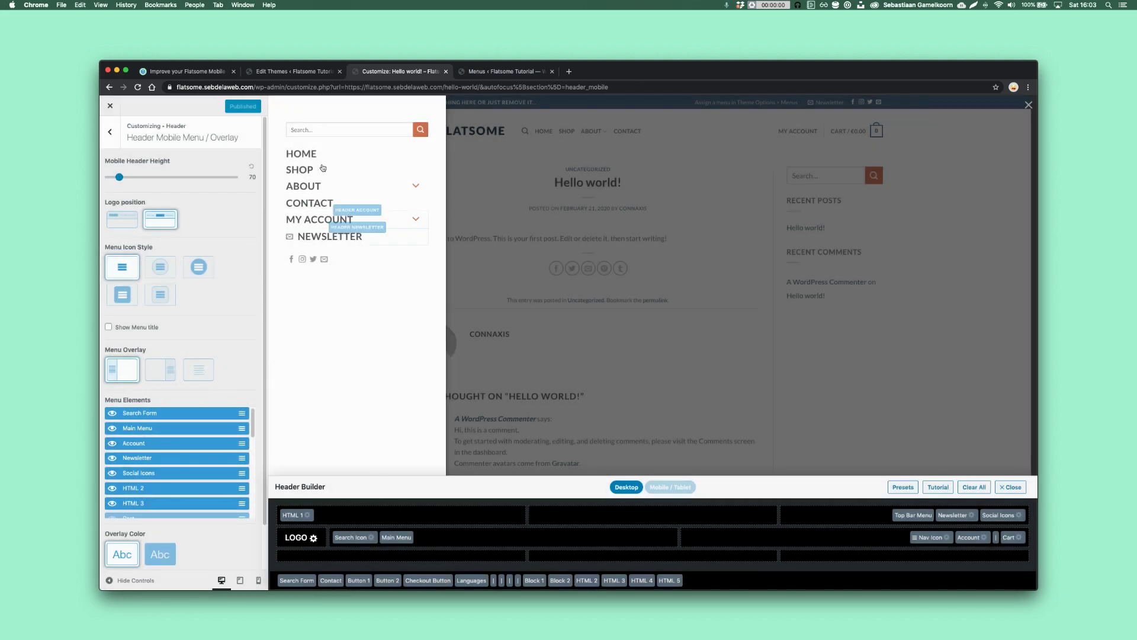
pyautogui.click(112, 443)
pyautogui.click(112, 458)
pyautogui.click(112, 472)
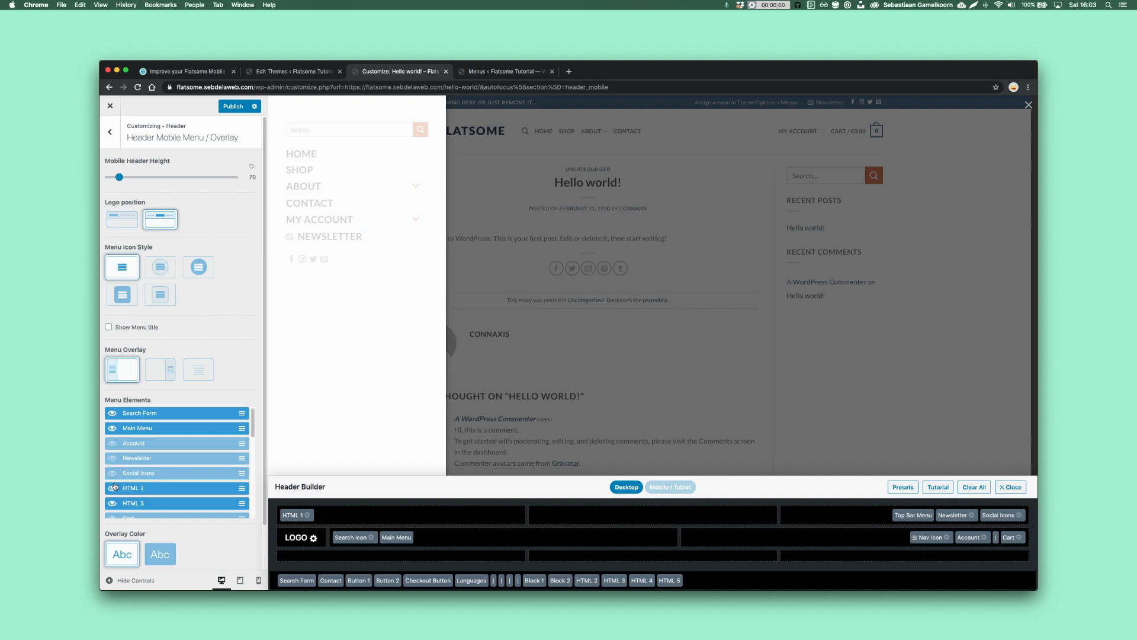
pyautogui.click(111, 487)
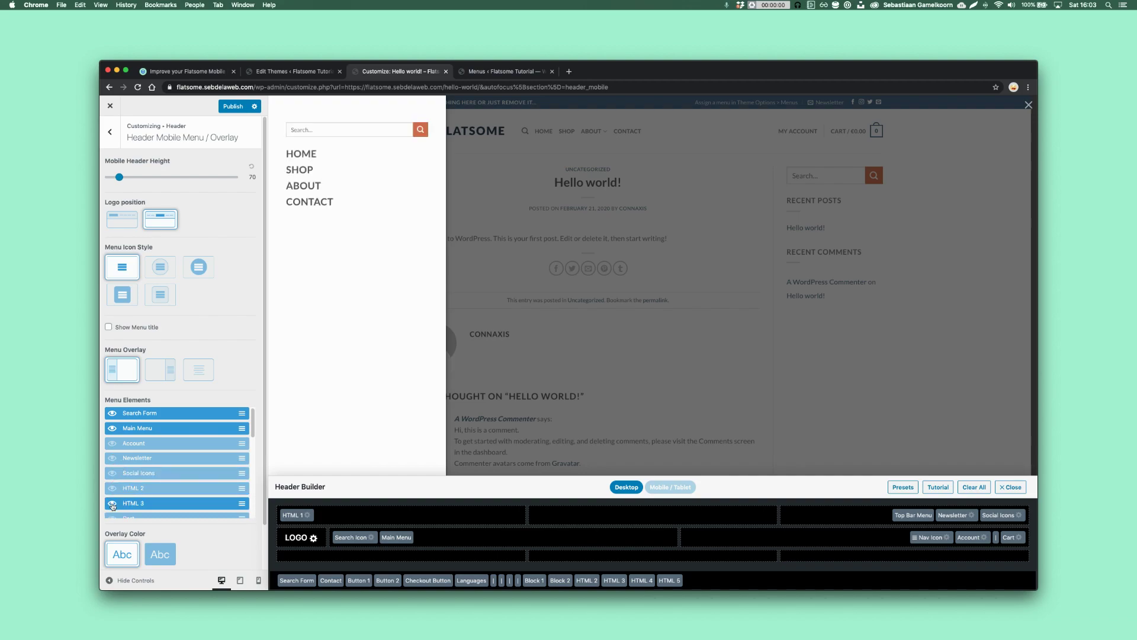
pyautogui.click(112, 503)
# Show Button 1 and Button 2 in the mobile menu, with Button 1 dragged to the top.
pyautogui.scroll(-5, 177, 479)
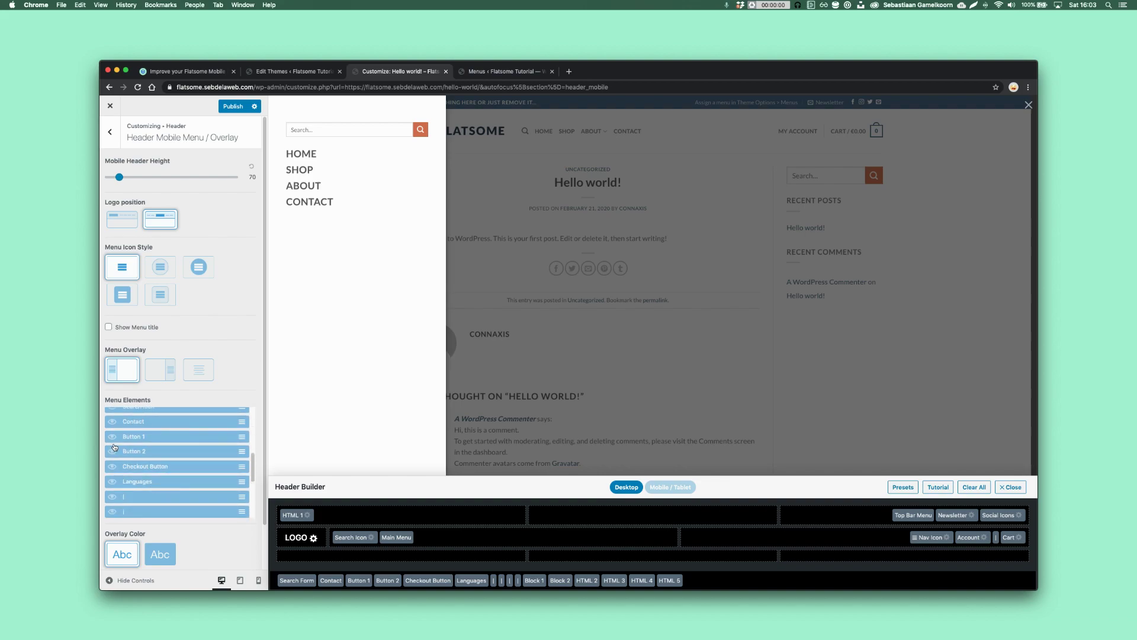
pyautogui.click(113, 437)
pyautogui.click(113, 452)
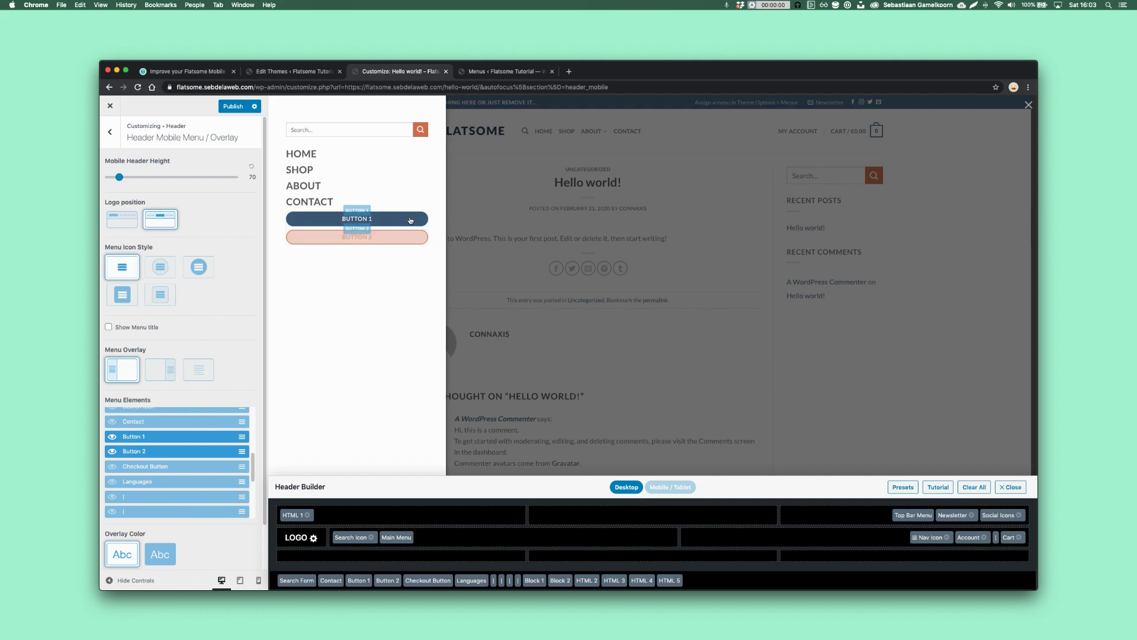
pyautogui.moveTo(151, 437); pyautogui.dragTo(163, 413)
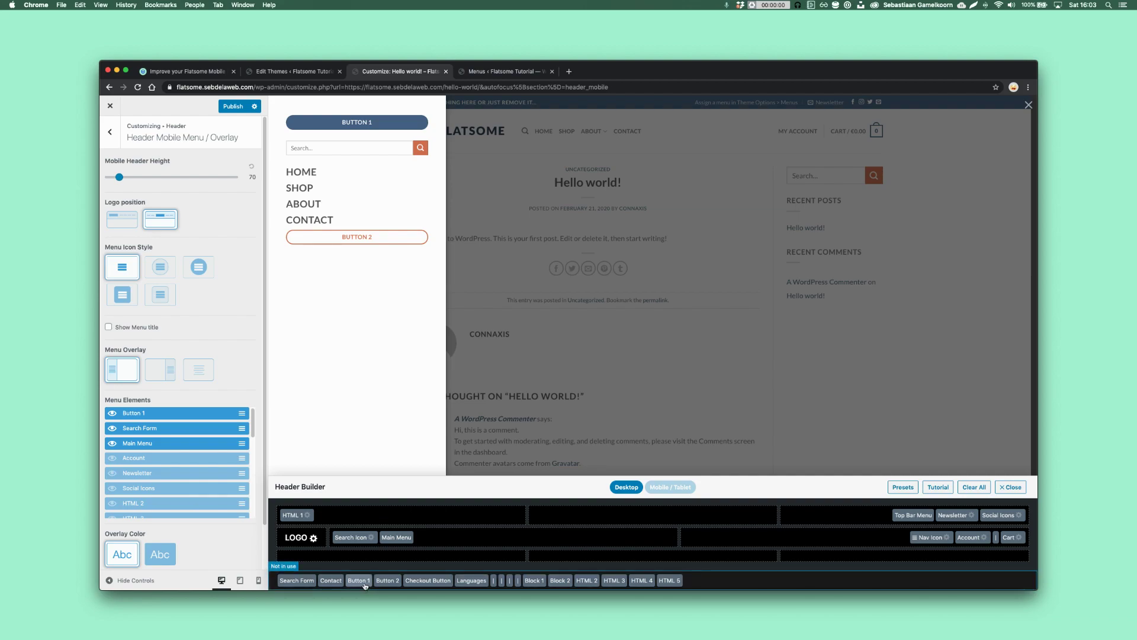
# Change Button 1's label text to 'Register now' and return to the Header settings.
pyautogui.click(359, 581)
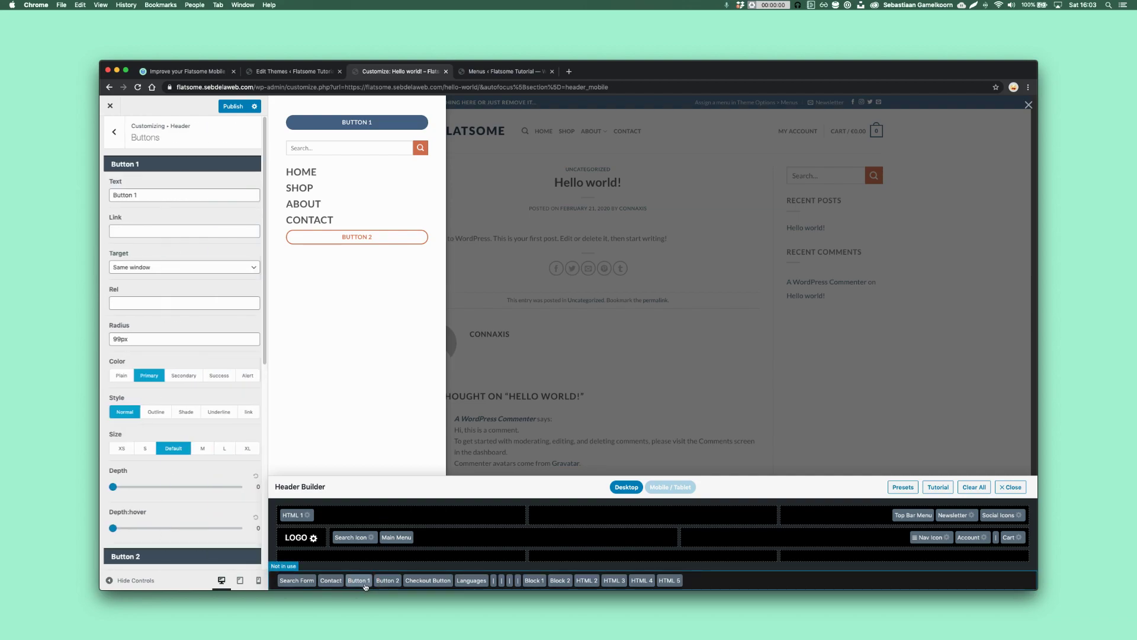
pyautogui.tripleClick(176, 197)
pyautogui.write('Register now')
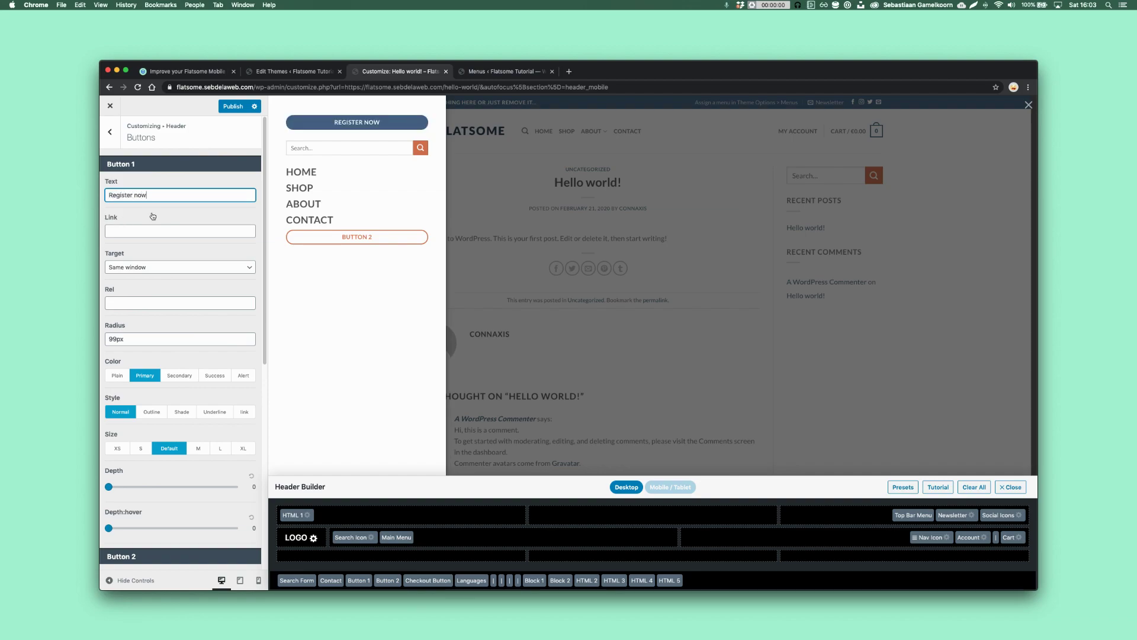
pyautogui.click(111, 133)
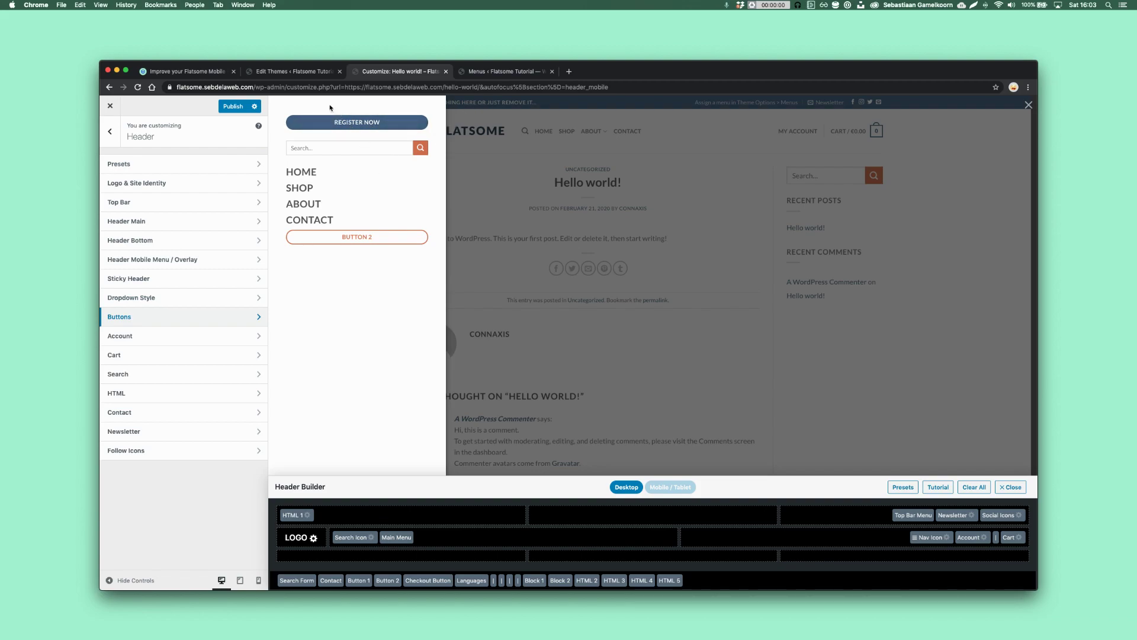
# Review the child stylesheet's phone-only width and padding media query, then return to the header Customizer.
pyautogui.click(314, 73)
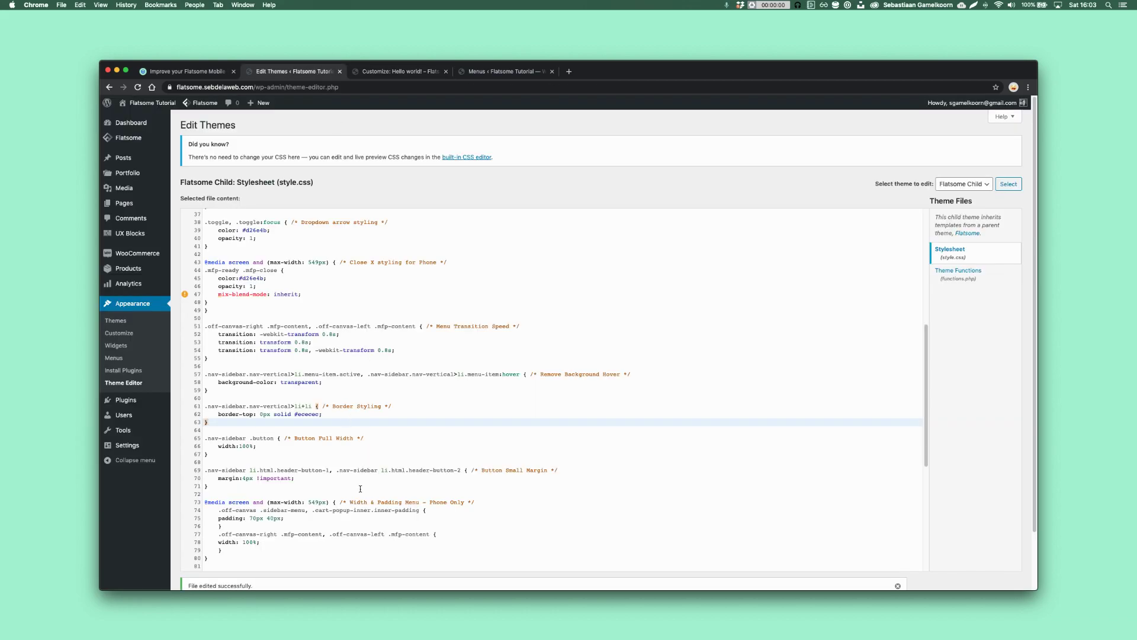
pyautogui.scroll(-5, 360, 488)
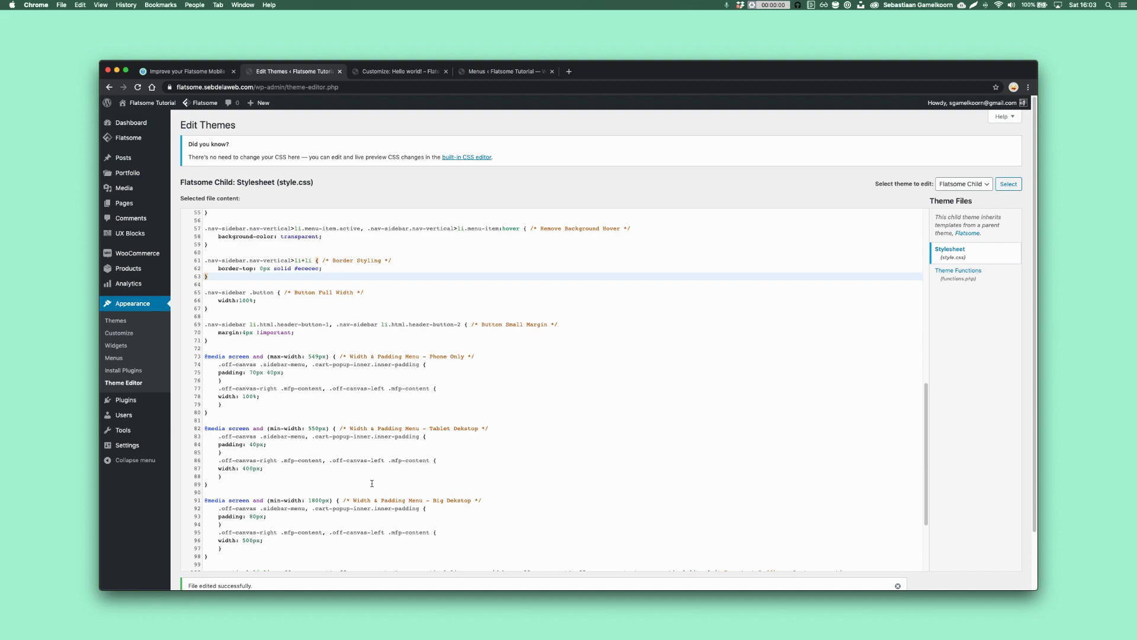
pyautogui.tripleClick(491, 353)
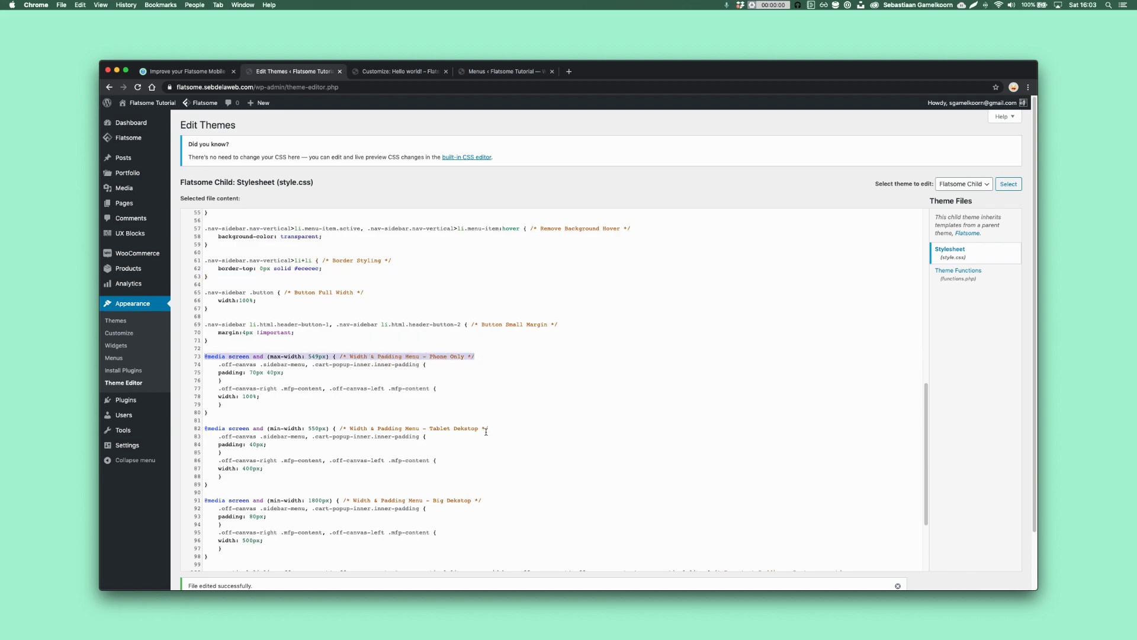
pyautogui.scroll(-1, 491, 499)
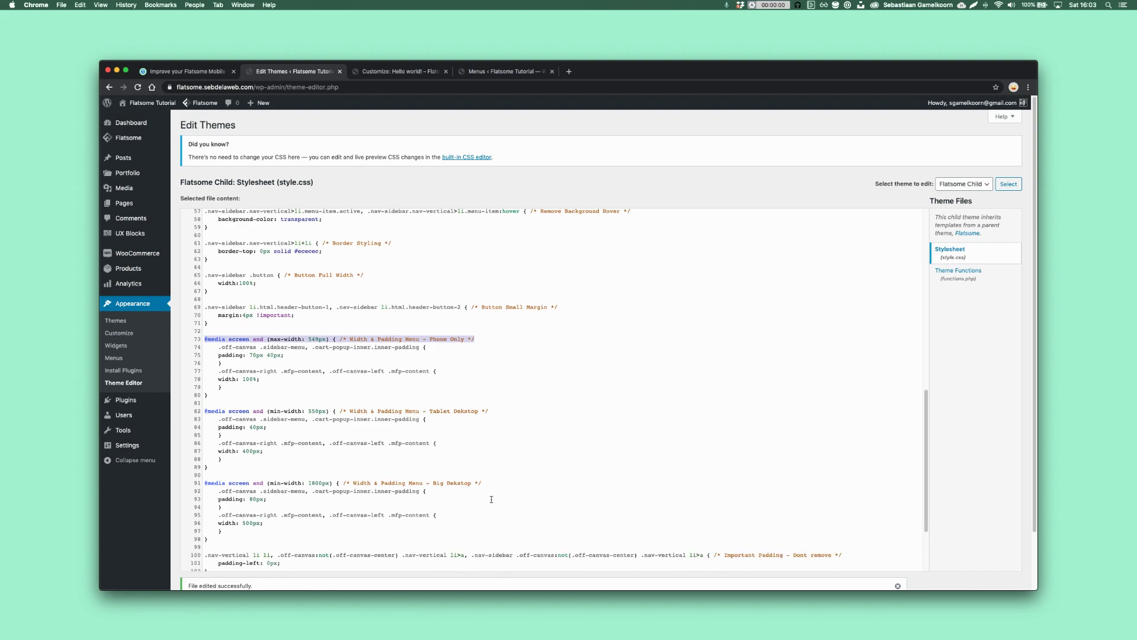
pyautogui.click(419, 72)
pyautogui.click(523, 73)
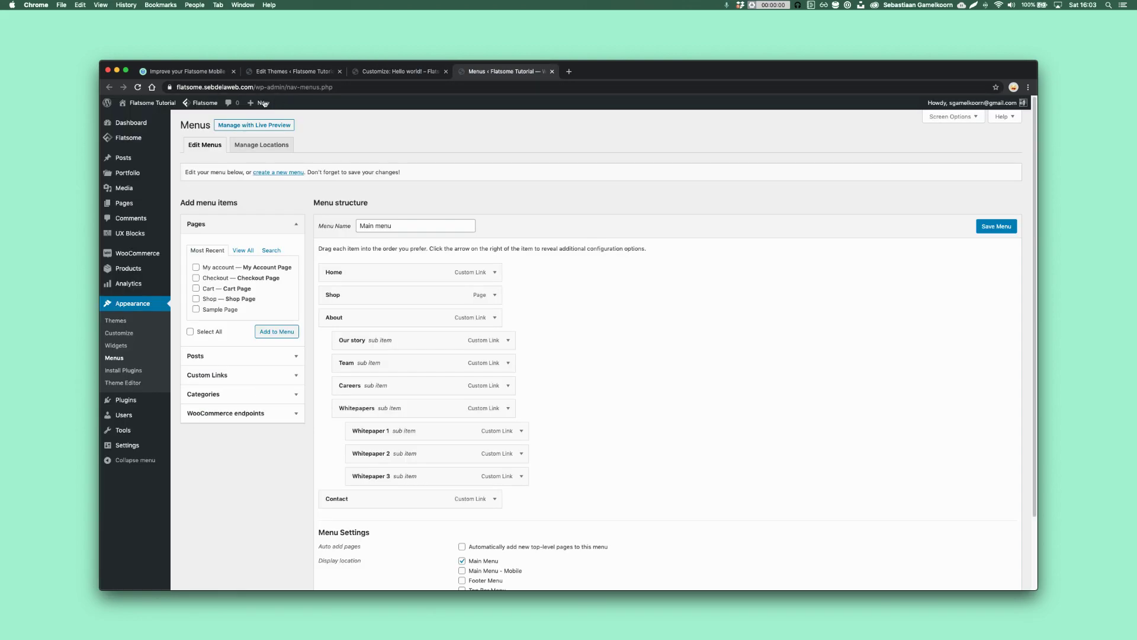
pyautogui.click(395, 72)
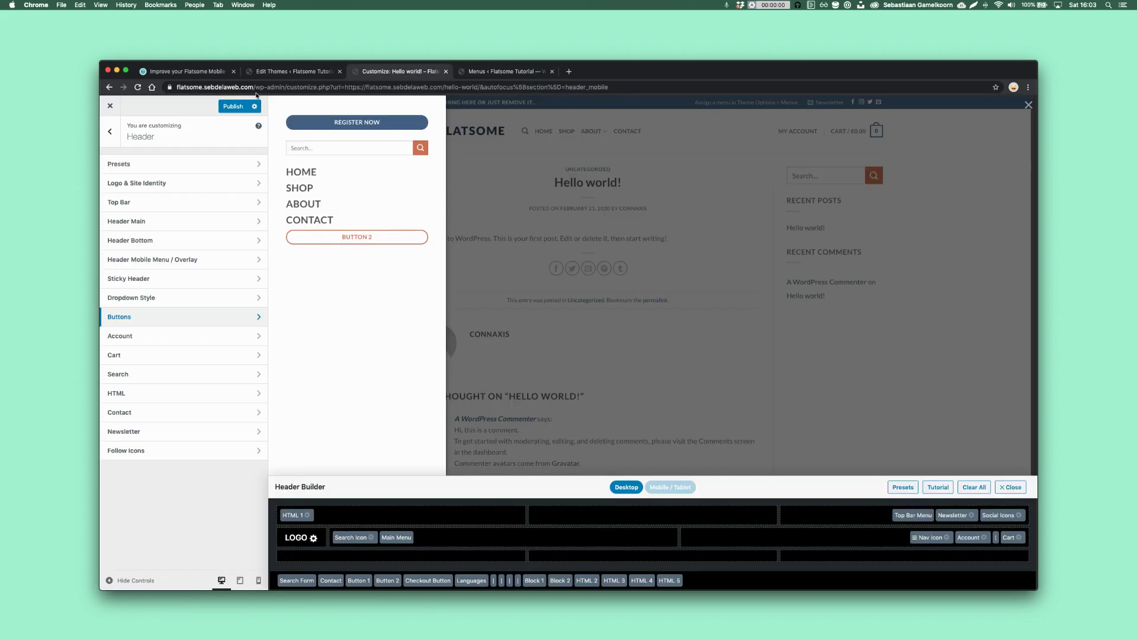
# Load the Flatsome site in an incognito window and open its off-canvas mobile menu.
pyautogui.press('super+shift+n')
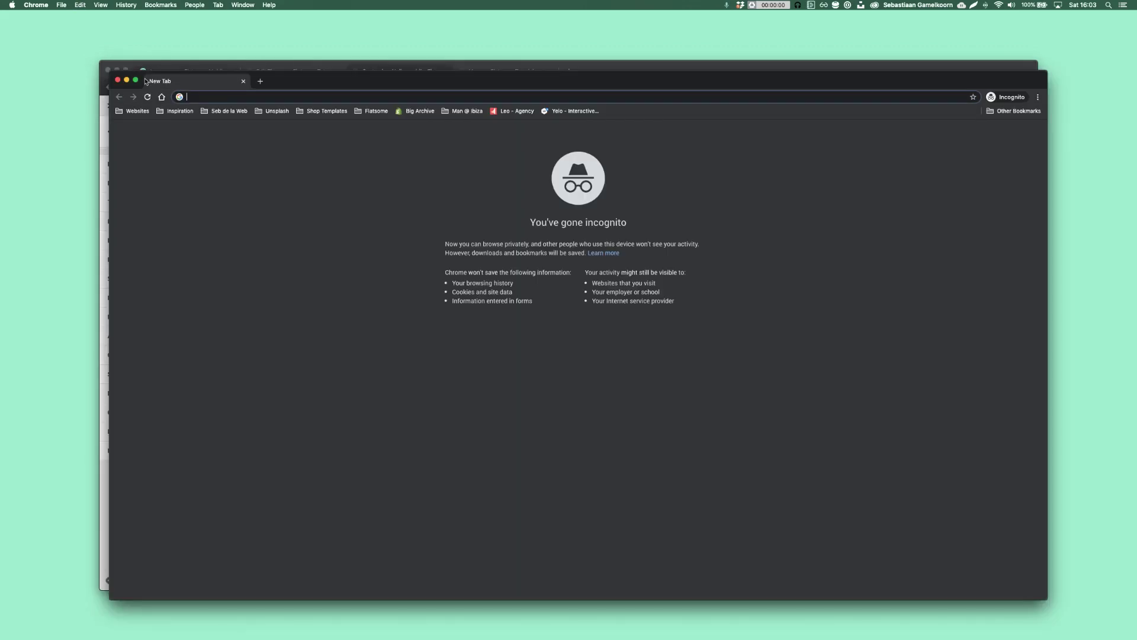
pyautogui.write('https://flatsome.sebdelaweb.com/')
pyautogui.press('Return')
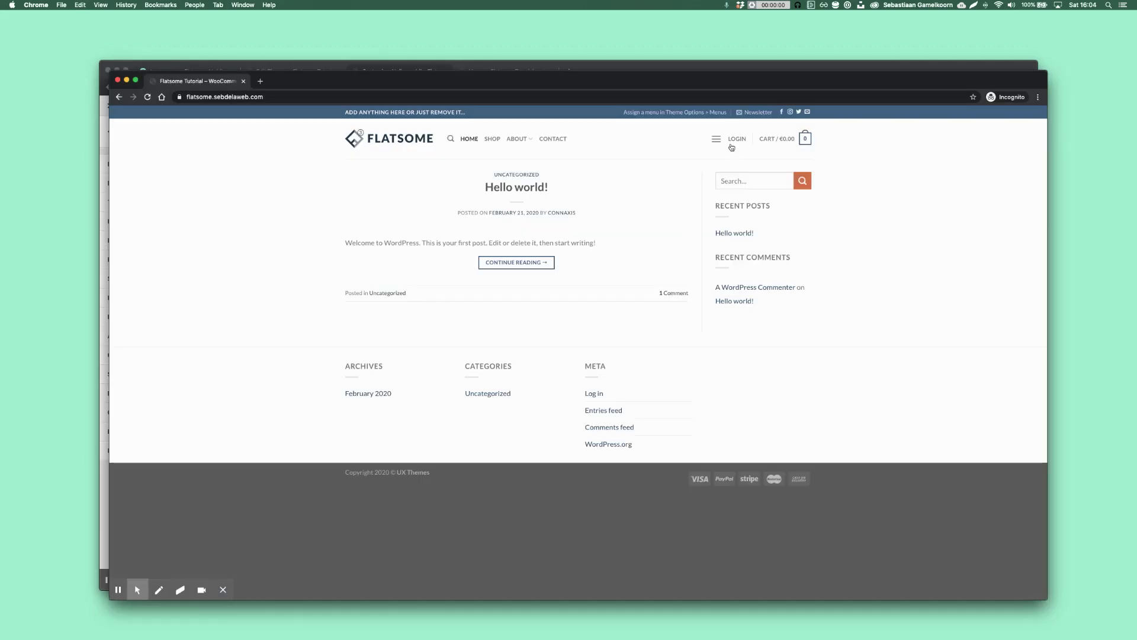
pyautogui.click(716, 139)
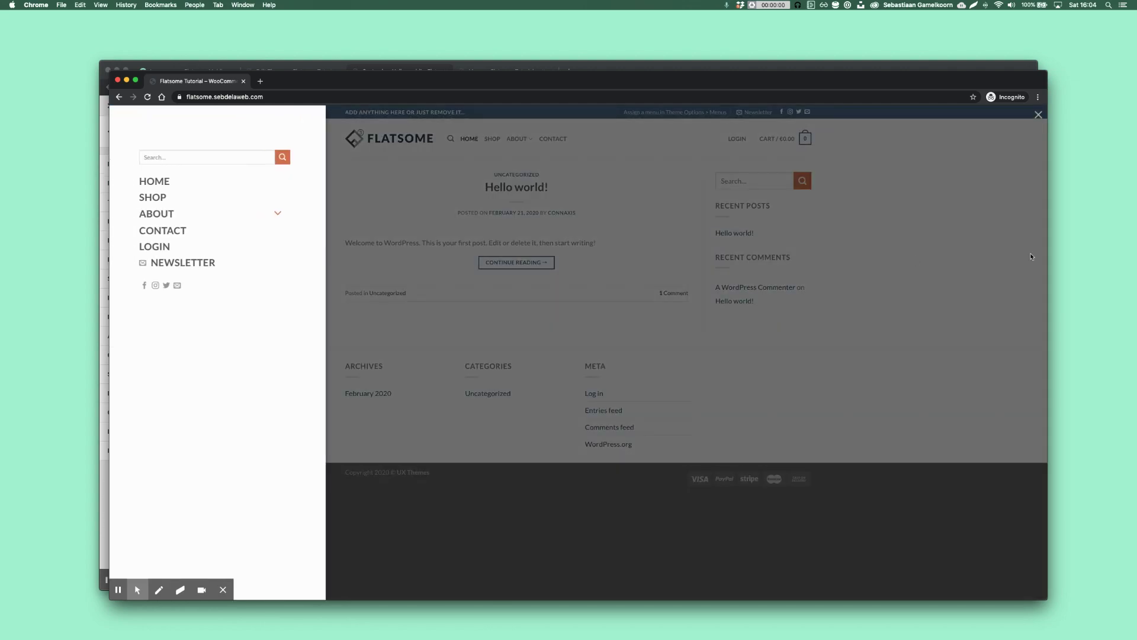
# Resize the window between phone and desktop widths to check the menu's responsive width.
pyautogui.moveTo(1039, 243); pyautogui.dragTo(432, 330)
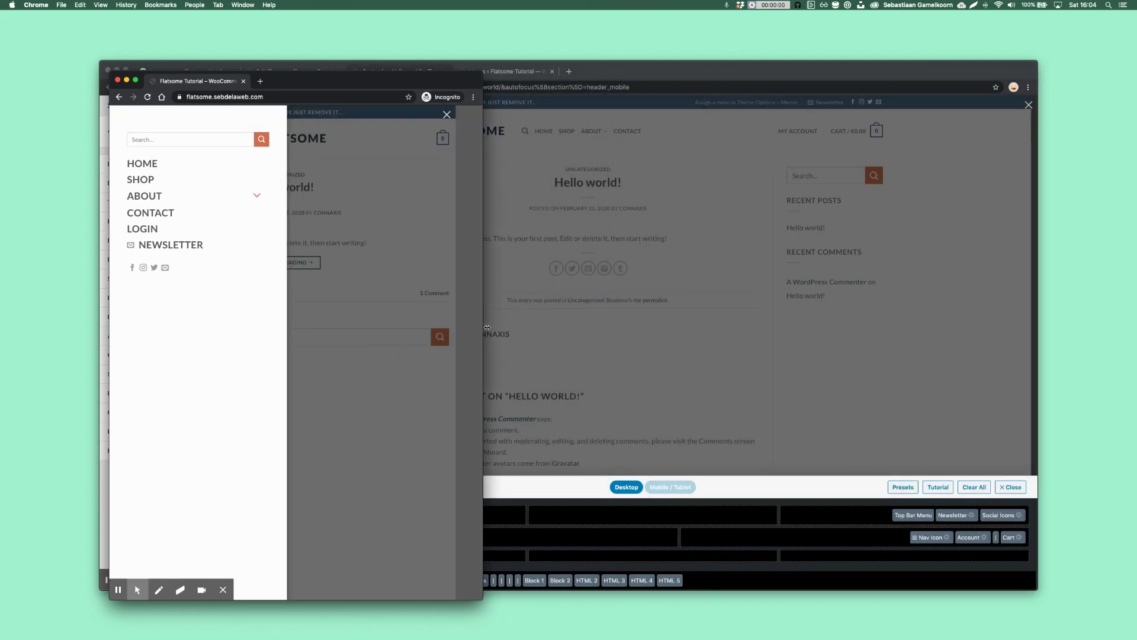
pyautogui.moveTo(487, 327); pyautogui.dragTo(1024, 310)
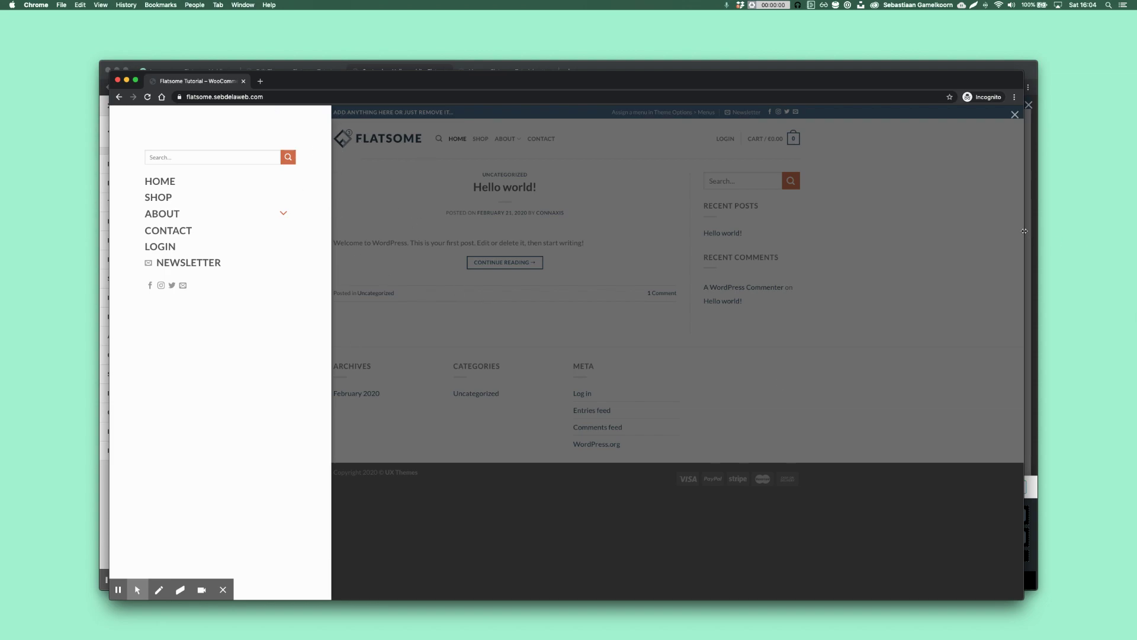
pyautogui.moveTo(1025, 234); pyautogui.dragTo(347, 300)
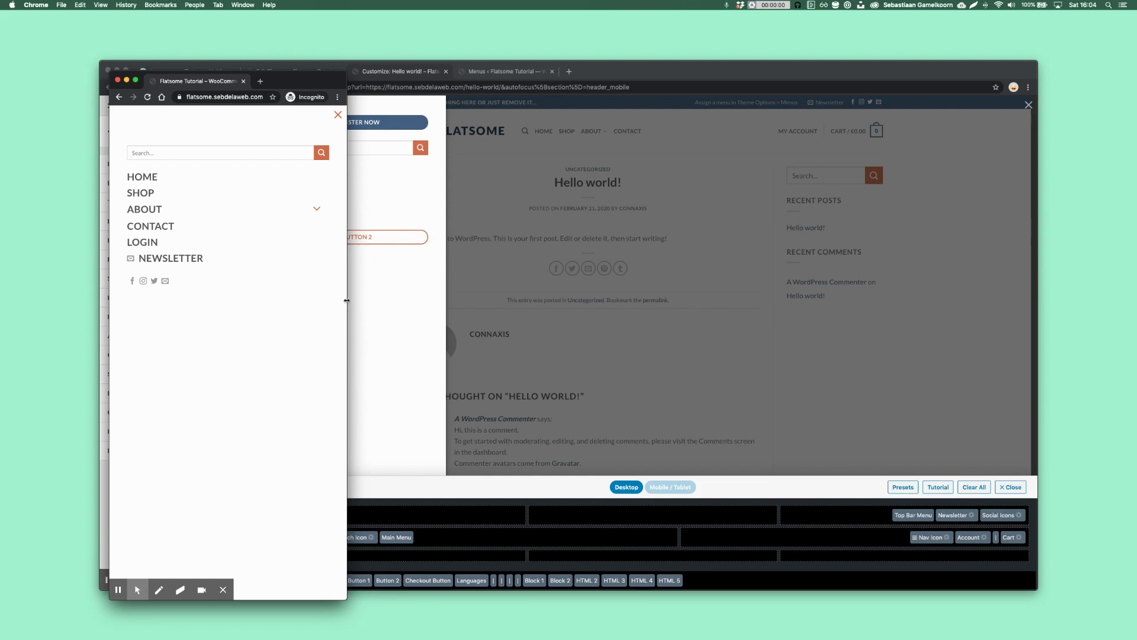
pyautogui.moveTo(346, 301); pyautogui.dragTo(968, 320)
# Review the comments on lines 104 and 108 of the child style.css, then go to Menus.
pyautogui.click(970, 320)
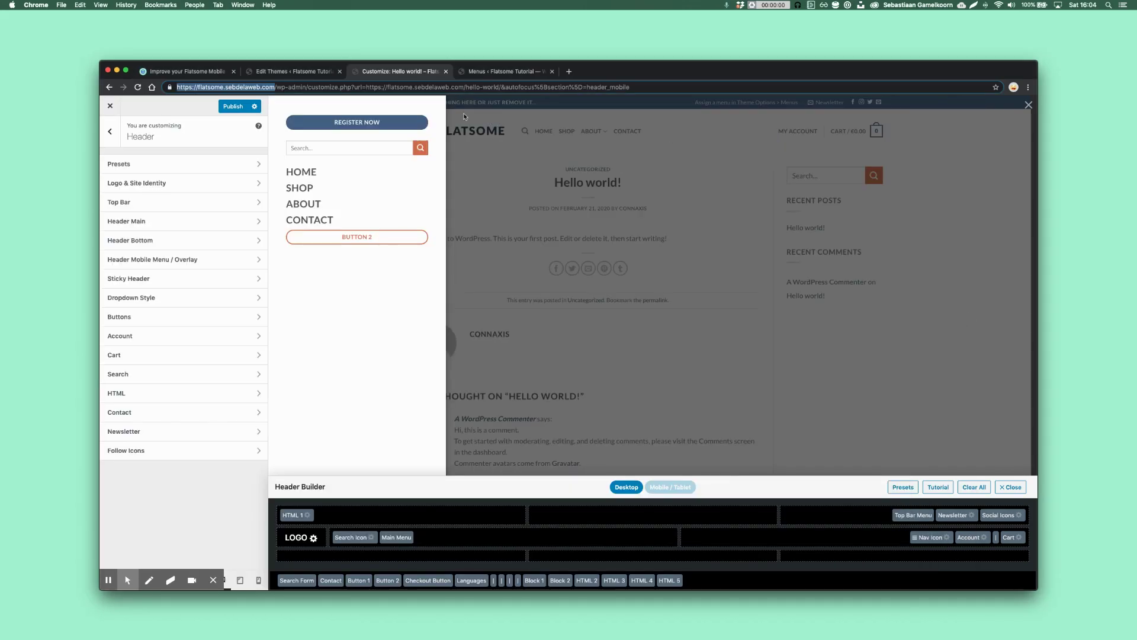
pyautogui.click(336, 77)
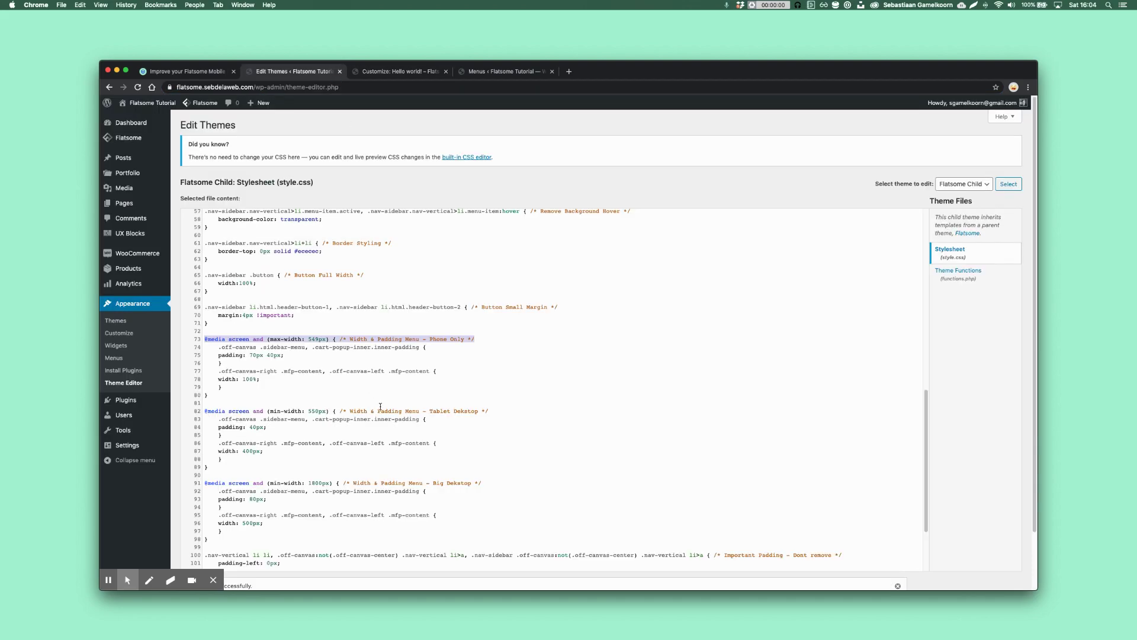
pyautogui.scroll(-3, 424, 479)
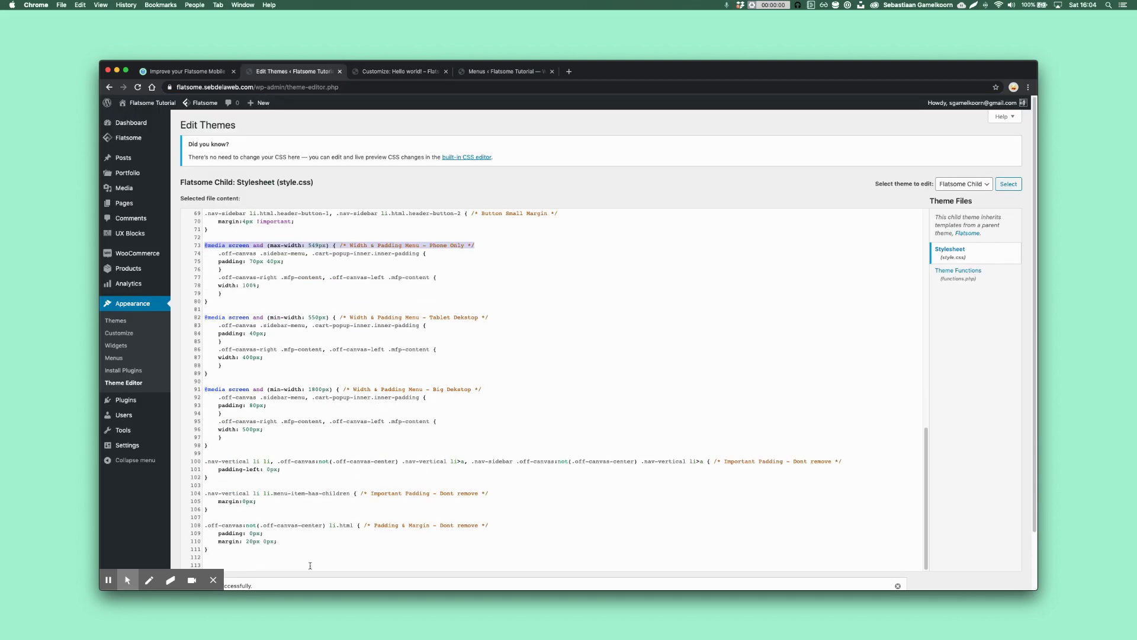
pyautogui.moveTo(485, 493); pyautogui.dragTo(402, 493)
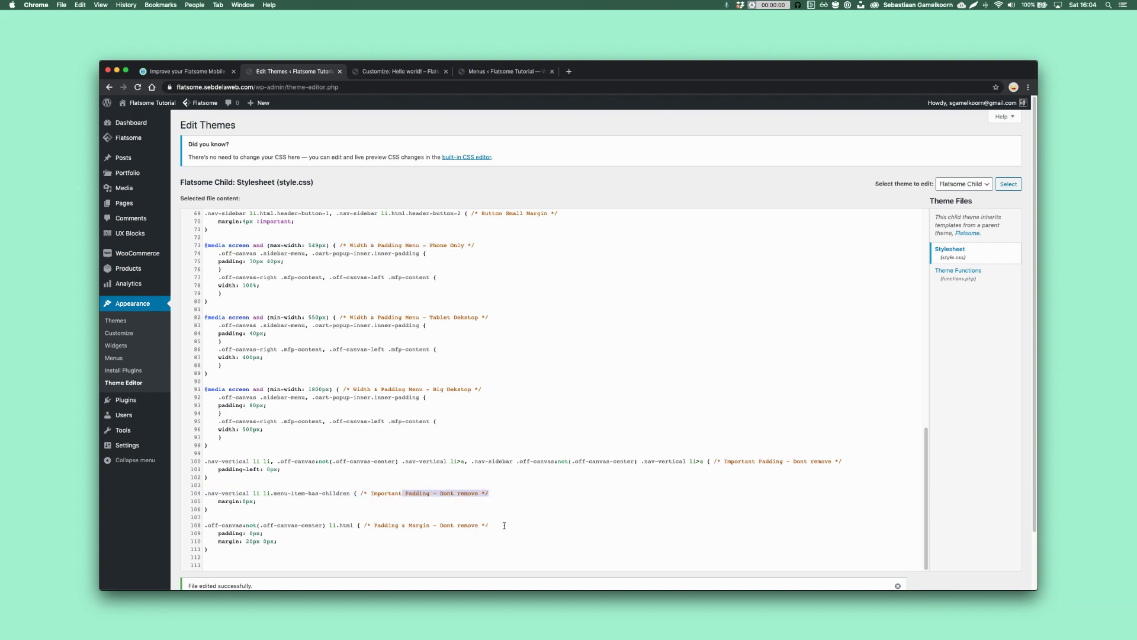
pyautogui.moveTo(504, 526); pyautogui.dragTo(399, 526)
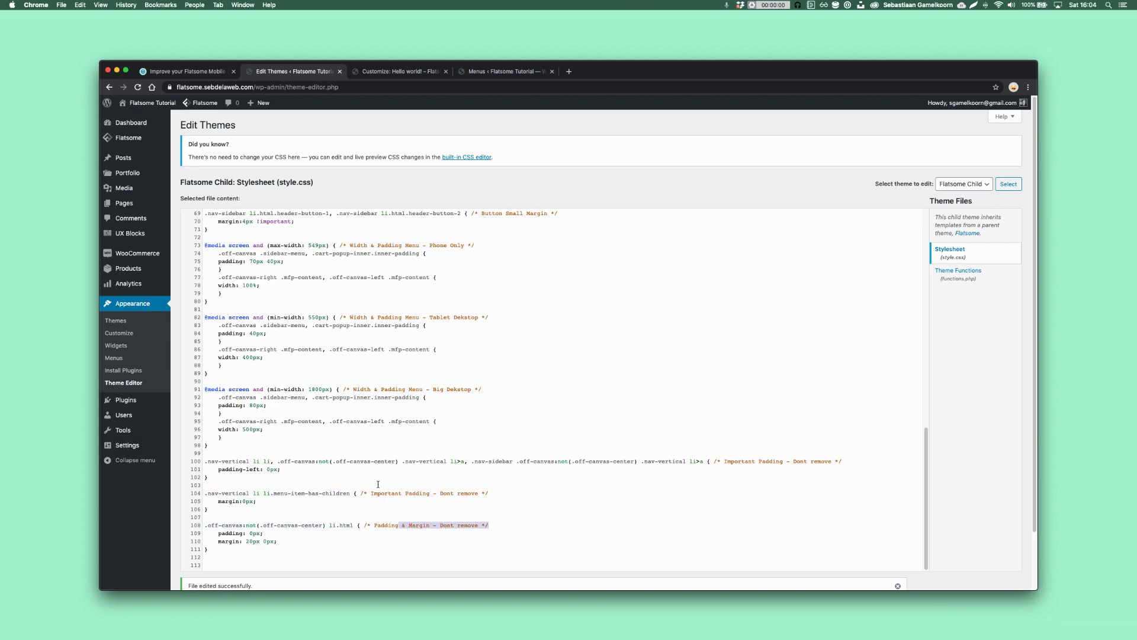
pyautogui.scroll(5, 374, 424)
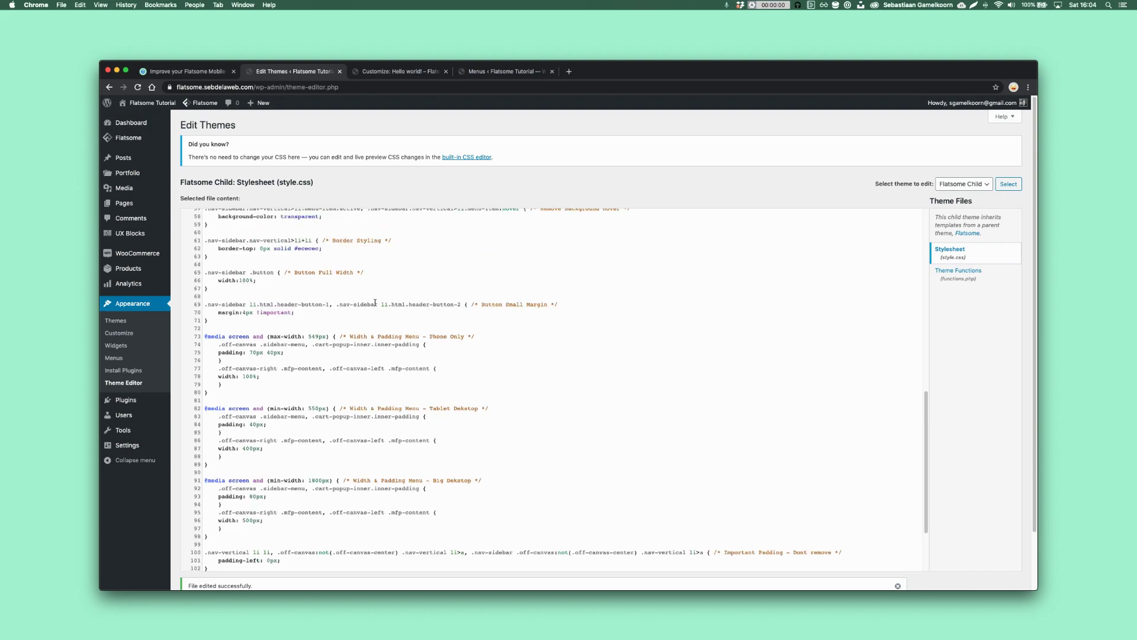
pyautogui.scroll(10, 374, 302)
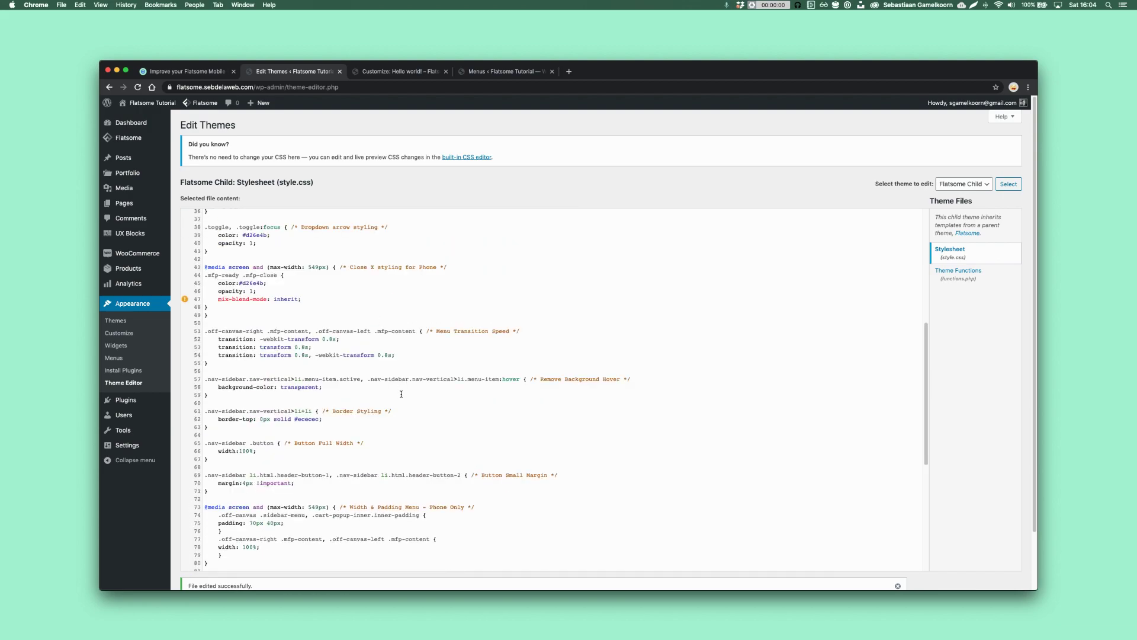
pyautogui.scroll(14, 401, 394)
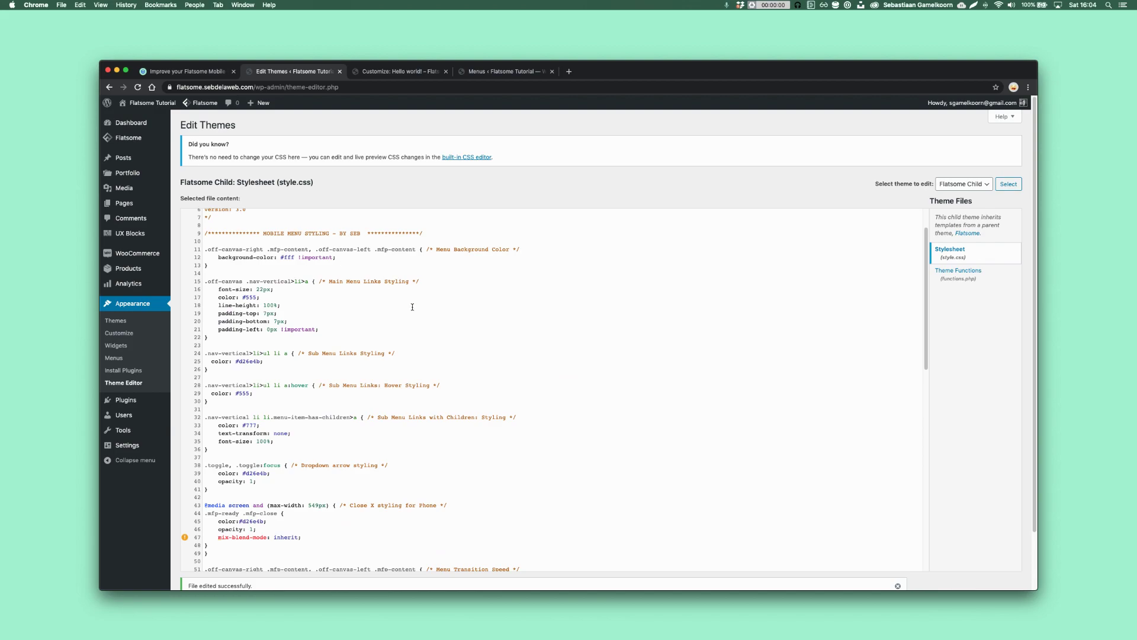
pyautogui.click(500, 71)
# Check the live site's off-canvas menu with the ABOUT submenu expanded, then close that tab.
pyautogui.click(168, 121)
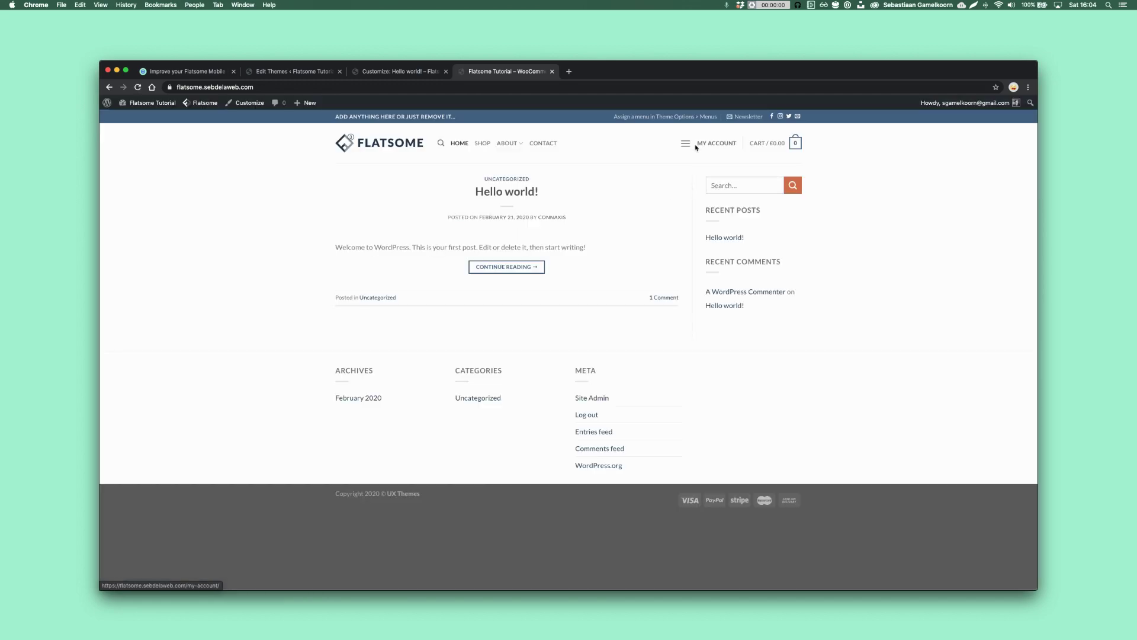
pyautogui.click(688, 143)
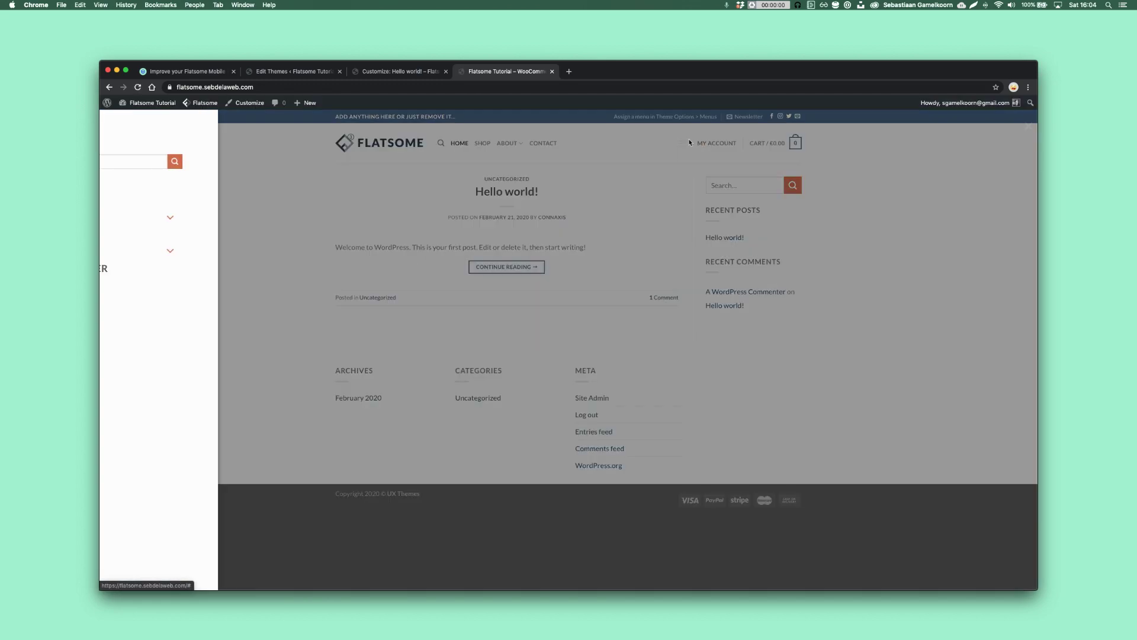
pyautogui.click(282, 222)
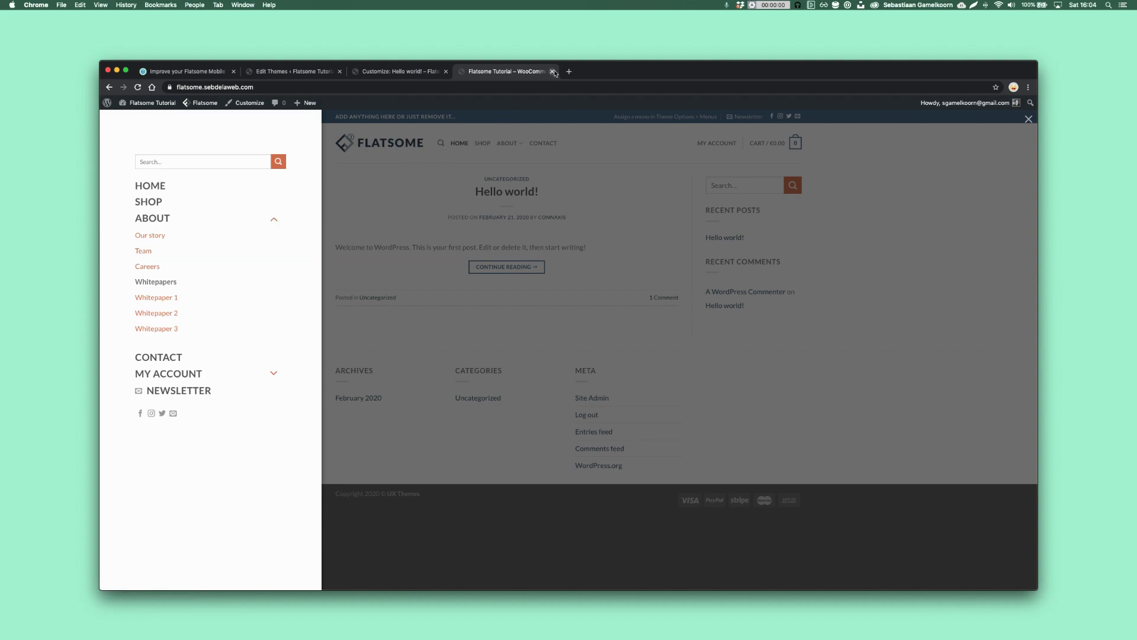
pyautogui.click(552, 71)
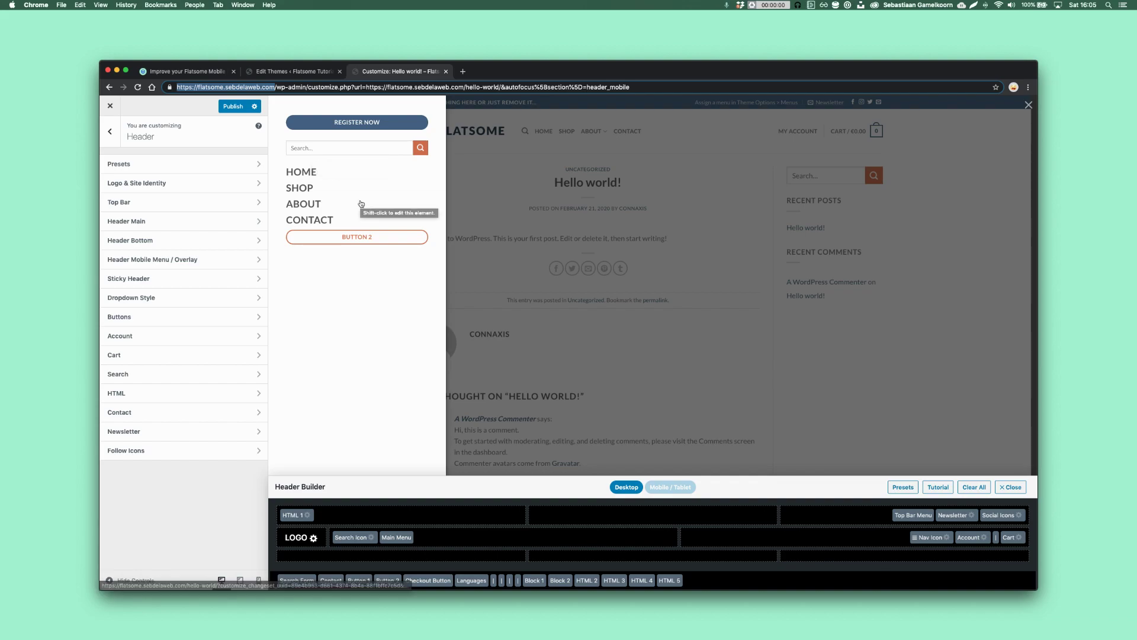
# Open the tutorial author's Instagram profile in a new tab from the 'inst' address suggestion.
pyautogui.click(463, 72)
pyautogui.write('inst')
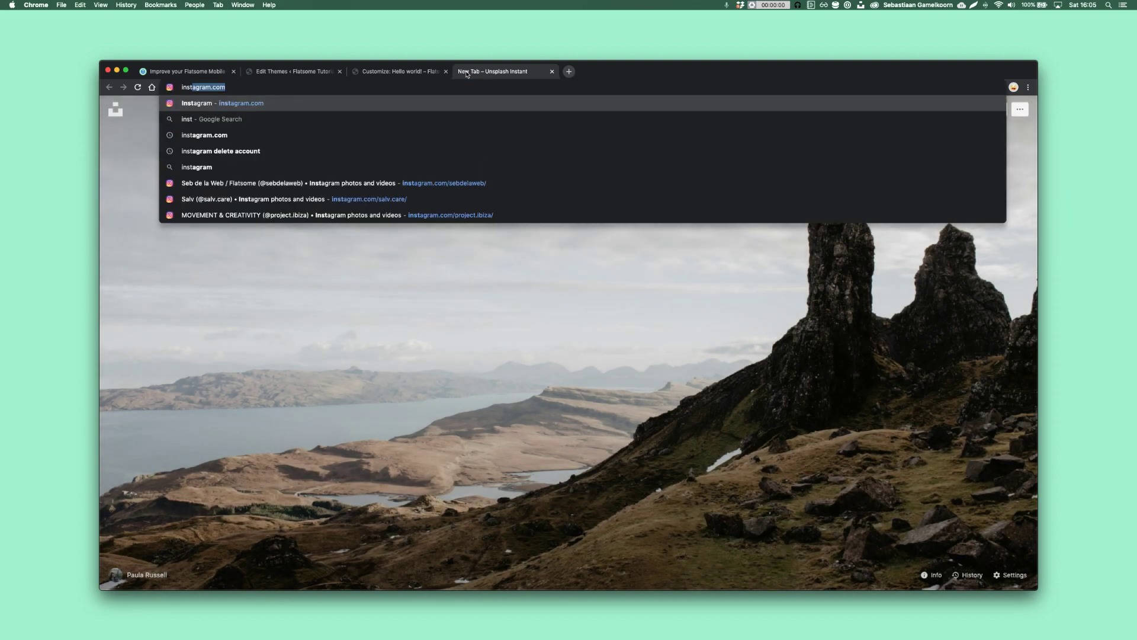
pyautogui.press('Down')
pyautogui.press('Down')
pyautogui.press('Down')
pyautogui.press('Down')
pyautogui.press('Down')
pyautogui.press('Return')
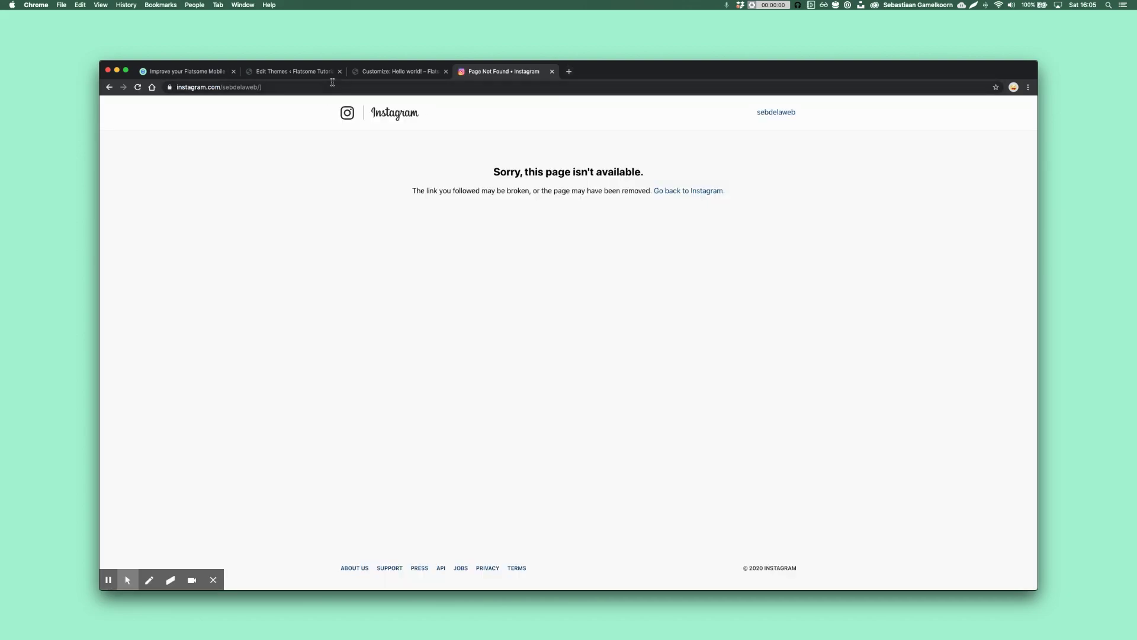
pyautogui.click(335, 85)
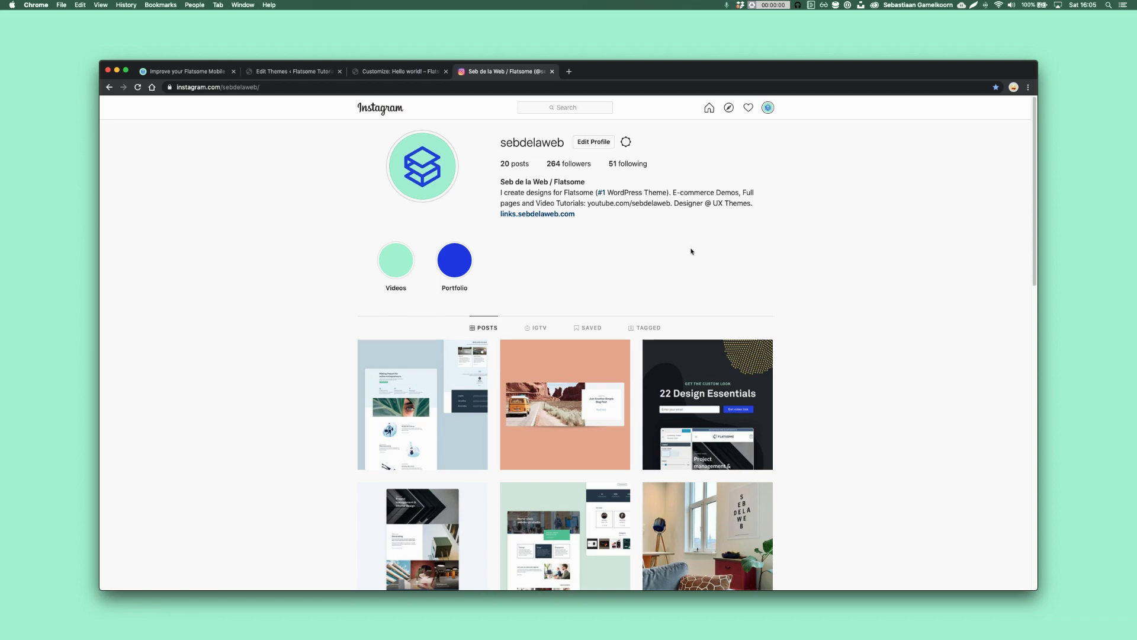
# Close the Instagram tab and load sebdelaweb.com in a new tab.
pyautogui.press('super+w')
pyautogui.press('super+t')
pyautogui.write('sebdelaweb.com')
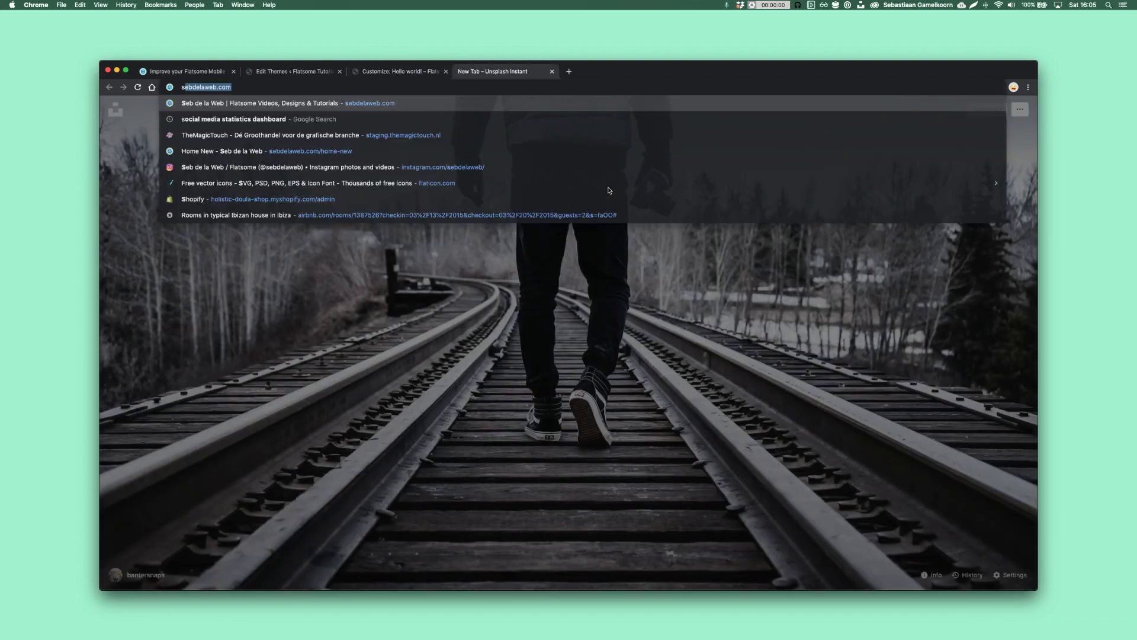
pyautogui.press('Return')
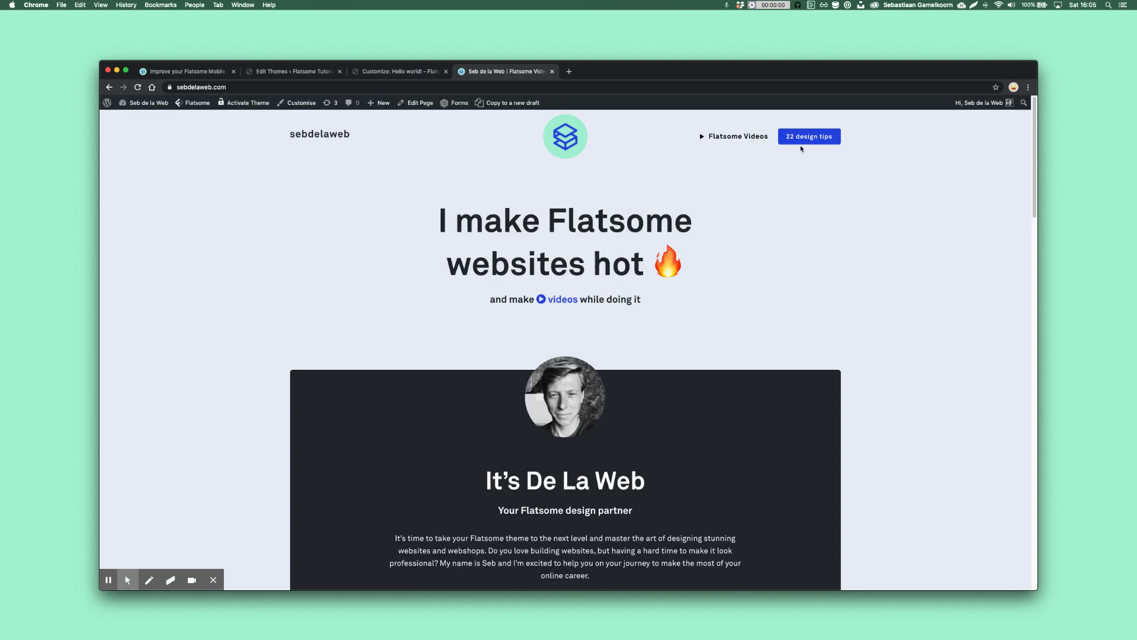
# View the 22 design tips popup, dismiss it, and close the sebdelaweb.com tab.
pyautogui.click(807, 141)
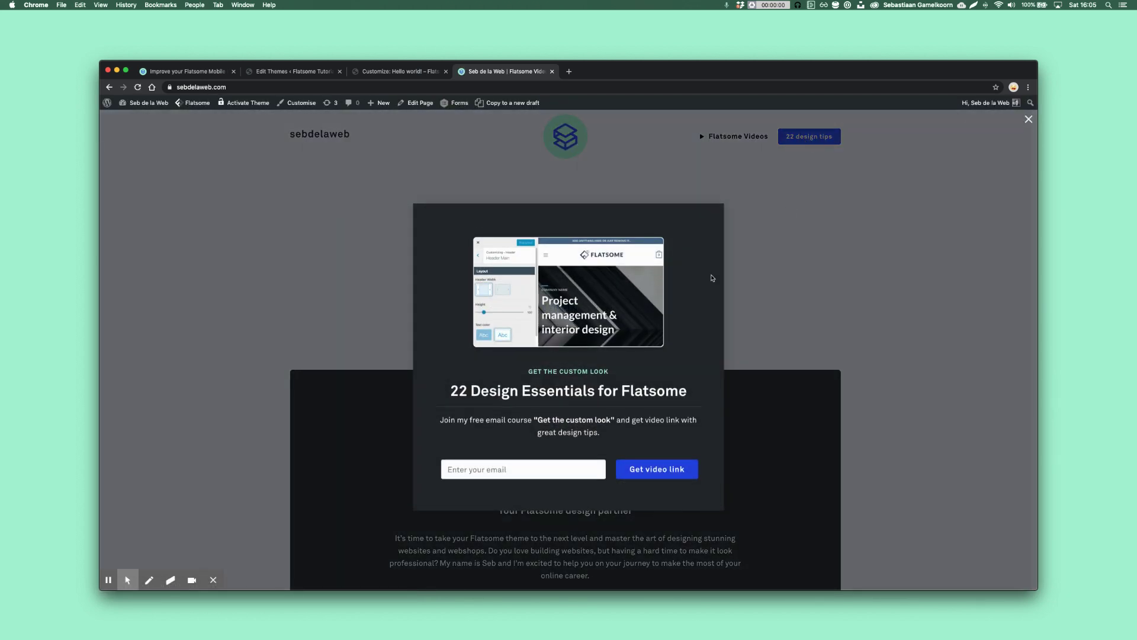
pyautogui.click(213, 581)
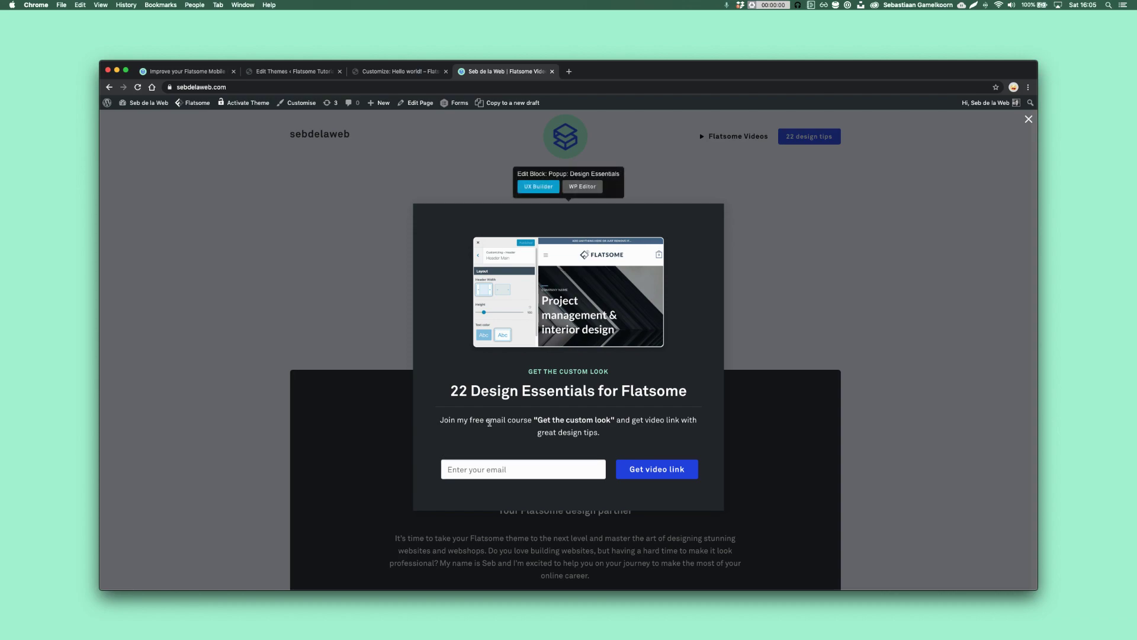
pyautogui.click(844, 206)
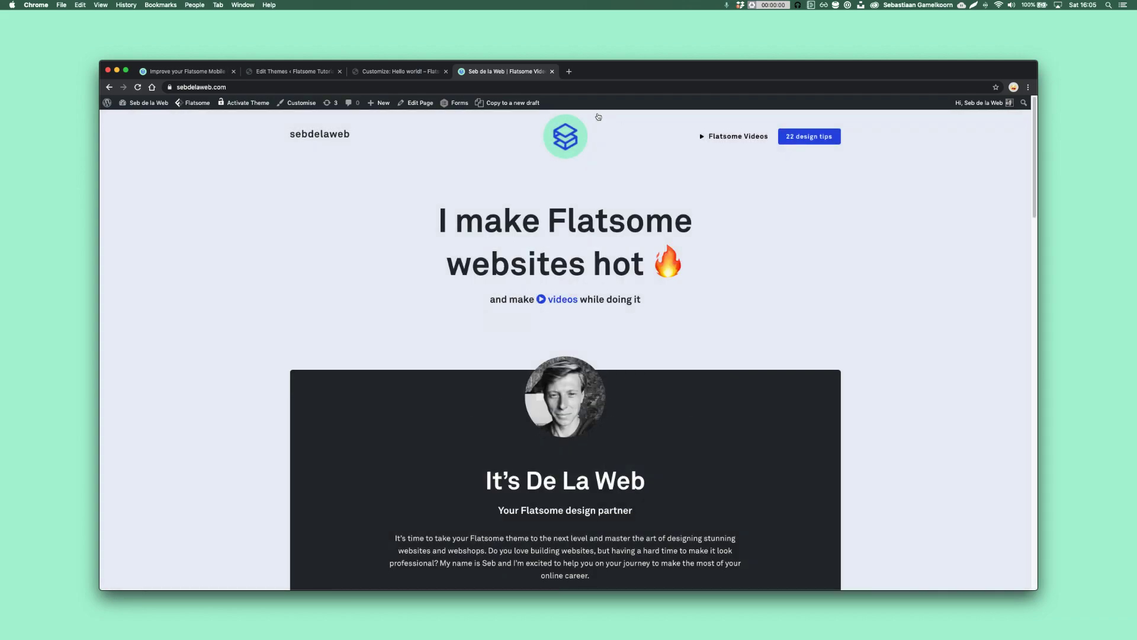
pyautogui.click(552, 72)
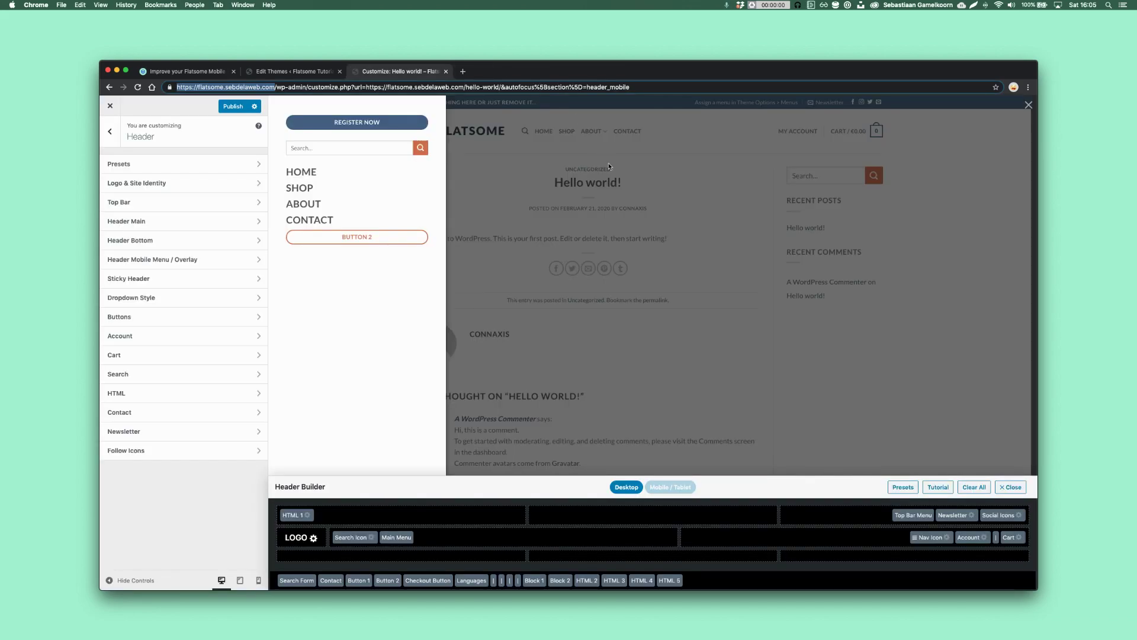